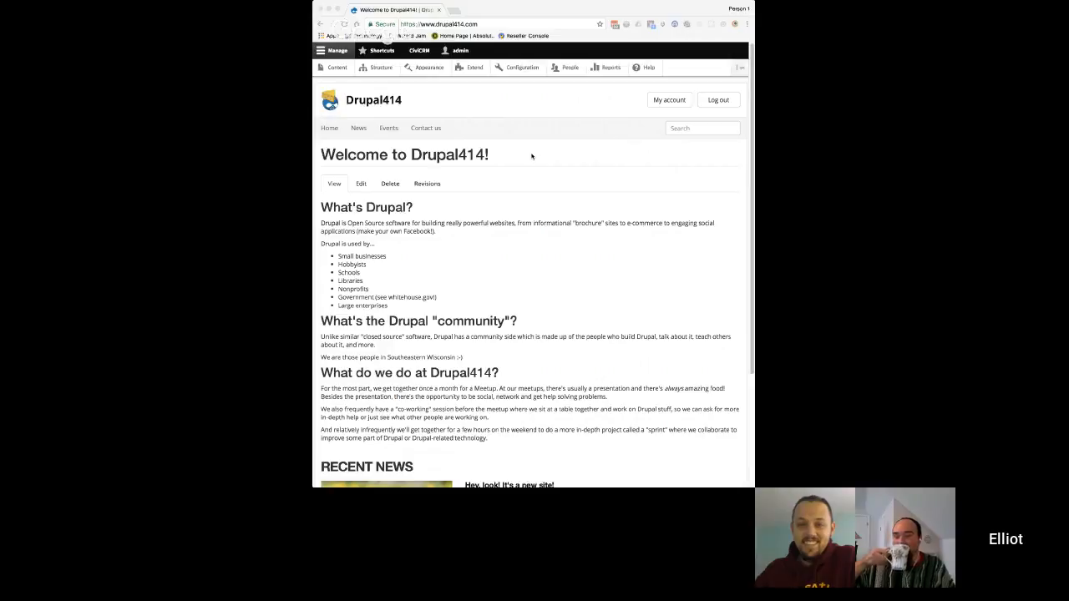
# Step: Go to CiviCRM, search the contacts by the person's first name, and view the matching contact's record
pyautogui.click(518, 159)
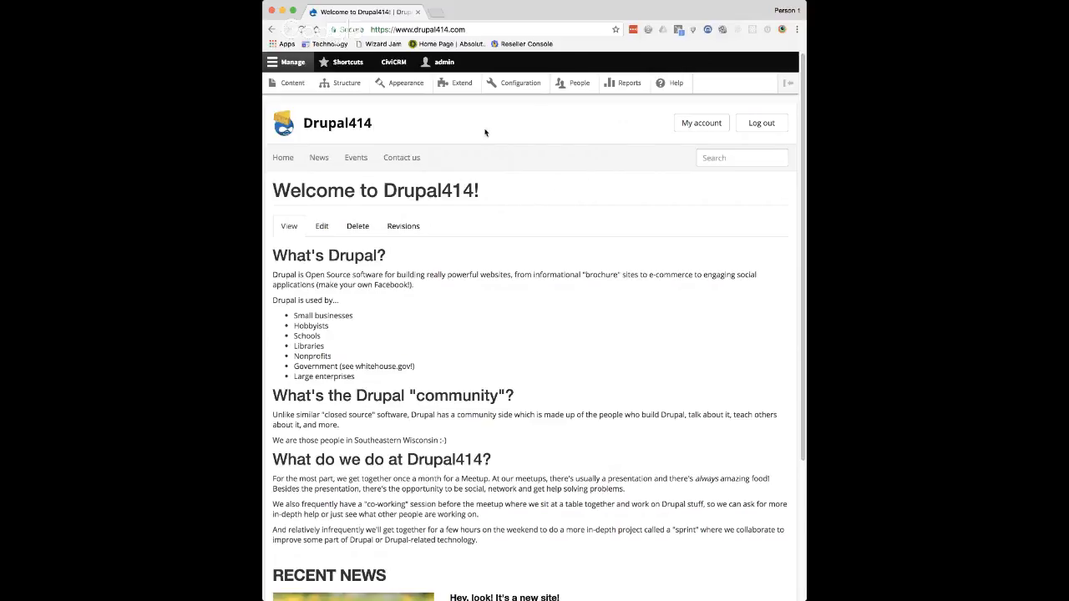
pyautogui.click(398, 65)
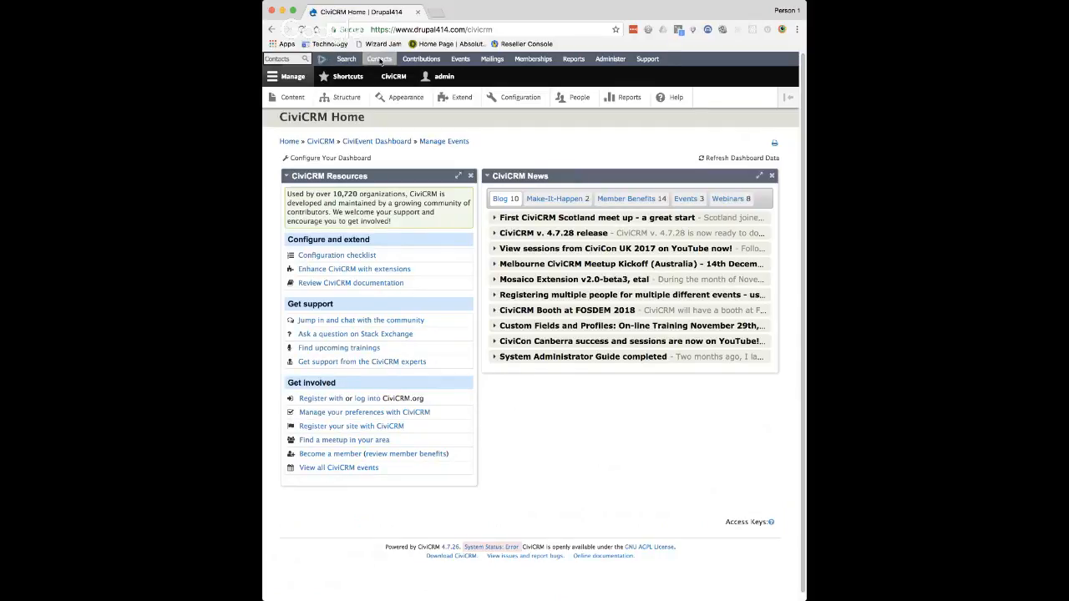
pyautogui.click(349, 60)
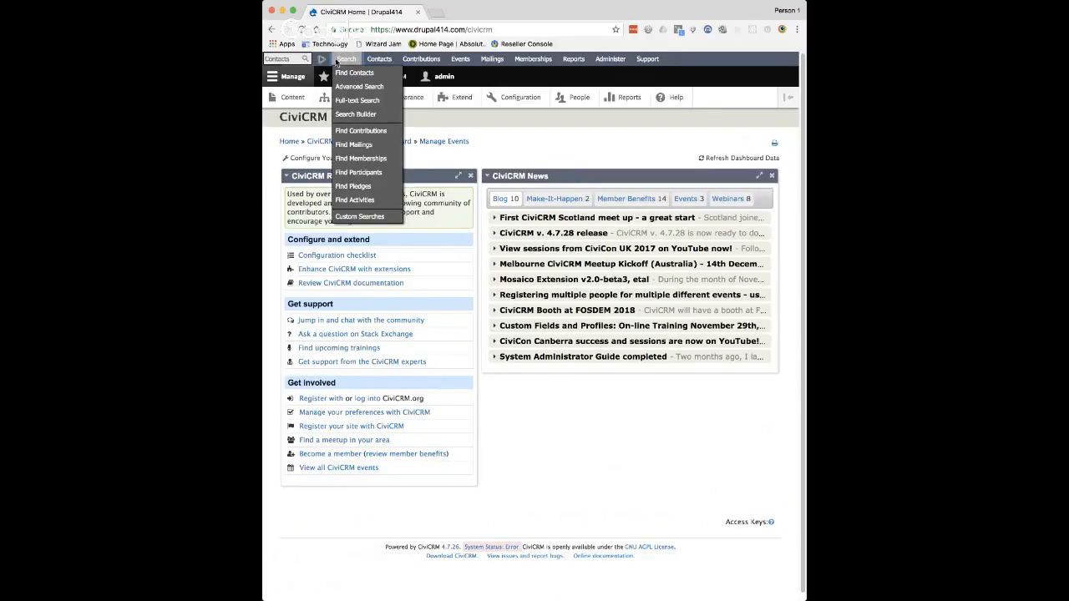
pyautogui.click(354, 73)
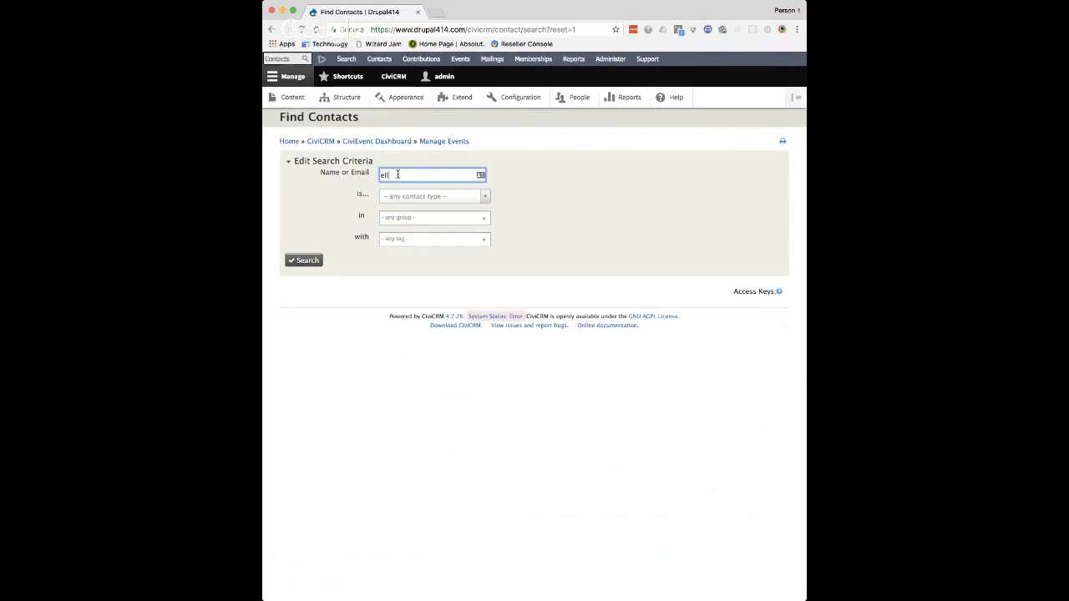
pyautogui.click(316, 261)
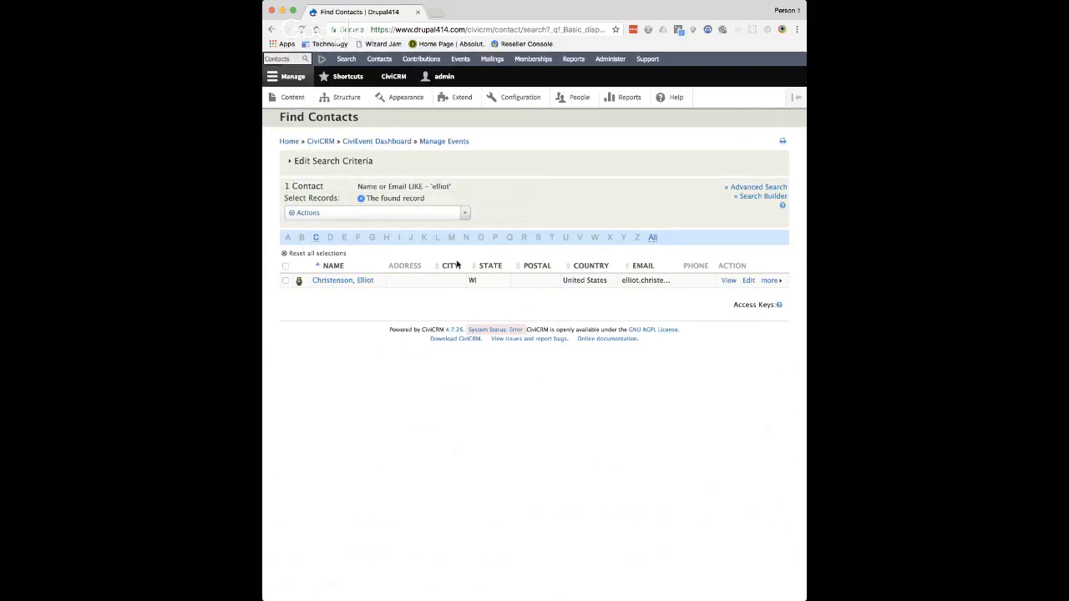
pyautogui.click(729, 281)
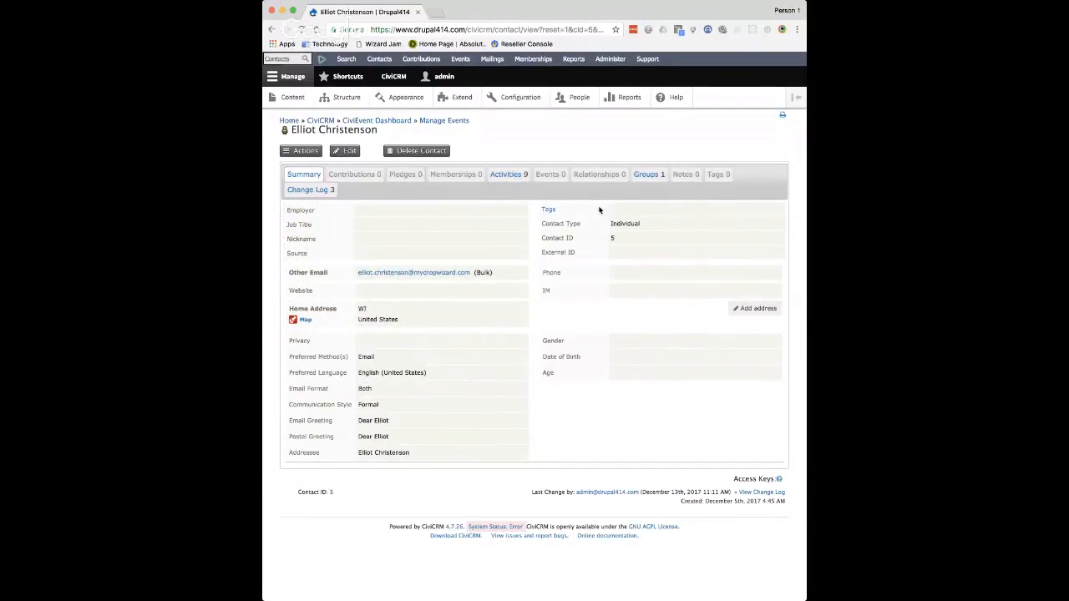
# Step: Open the contact for editing and examine its contact details, Address and Communication Preferences sections
pyautogui.click(346, 150)
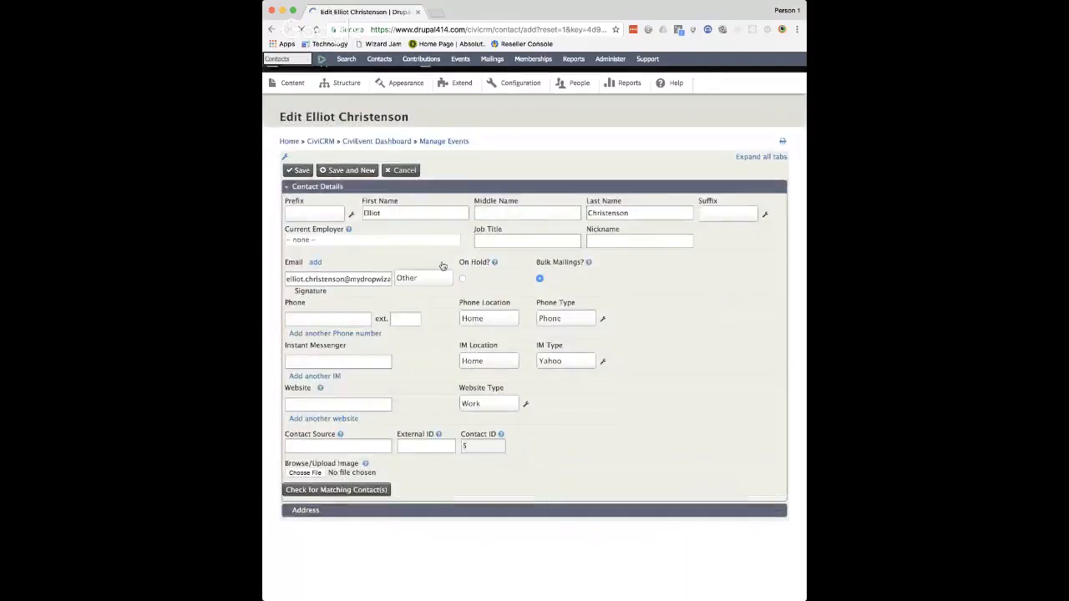
pyautogui.scroll(-3, 359, 327)
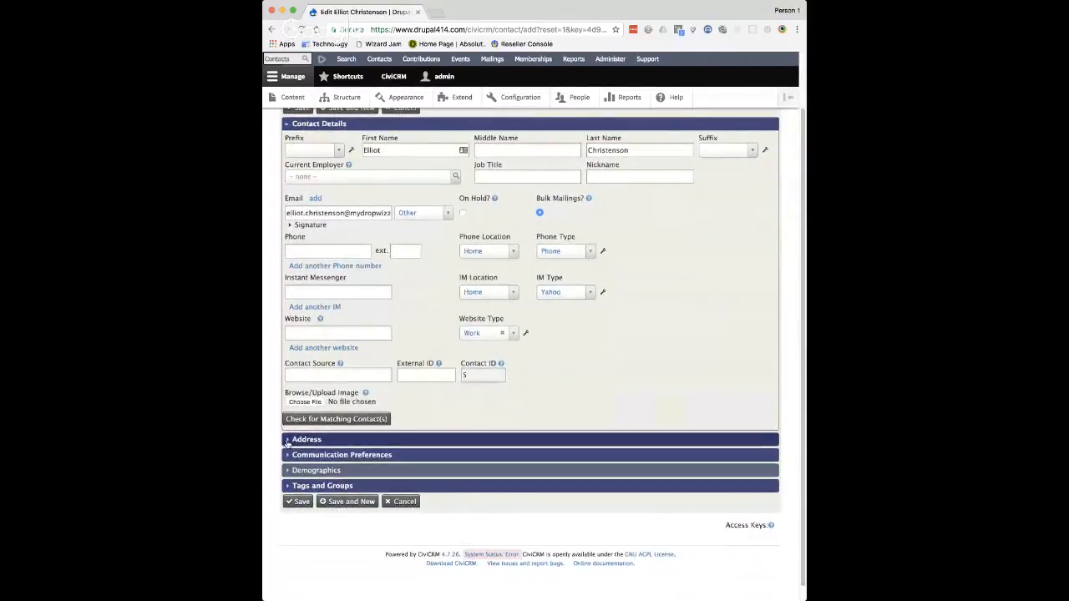
pyautogui.click(288, 439)
pyautogui.scroll(-5, 496, 394)
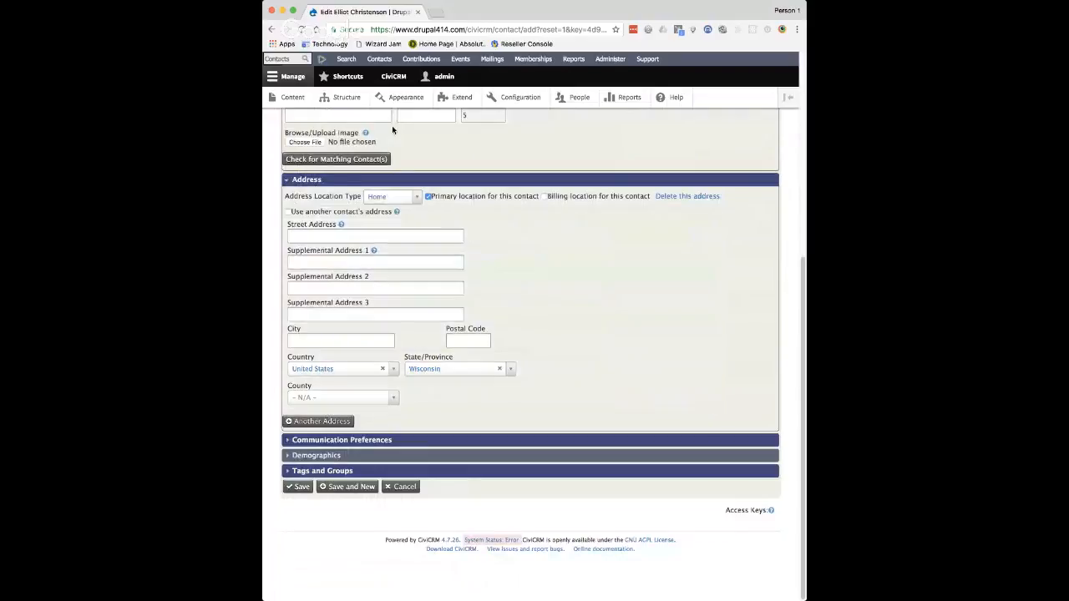
pyautogui.click(305, 444)
pyautogui.scroll(-3, 509, 345)
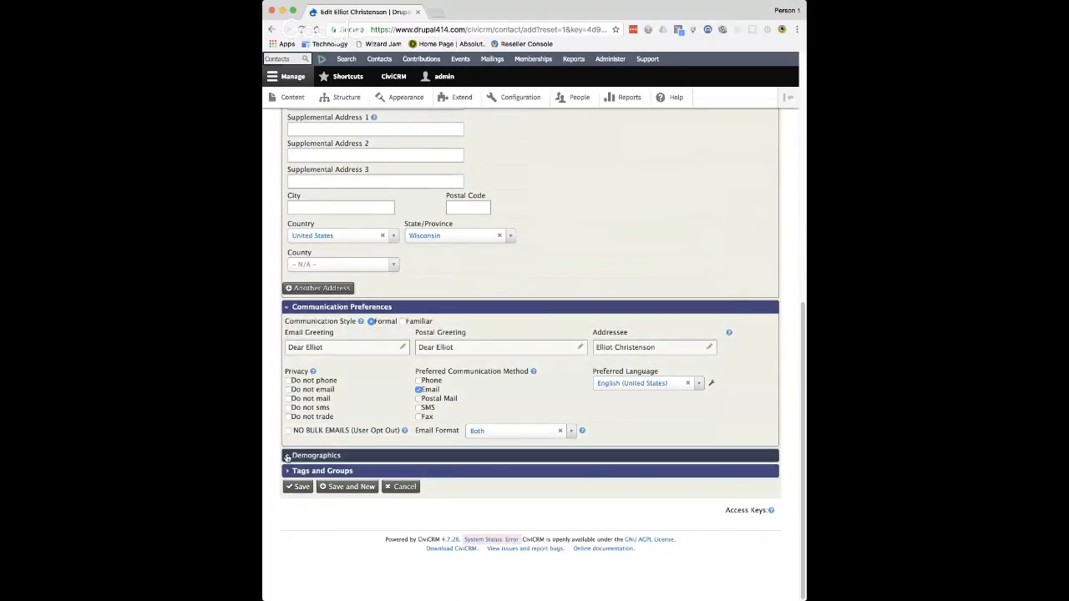
# Step: Examine the contact's Demographics and Tags and Groups sections, including the selectable tags, and collapse them again
pyautogui.click(288, 455)
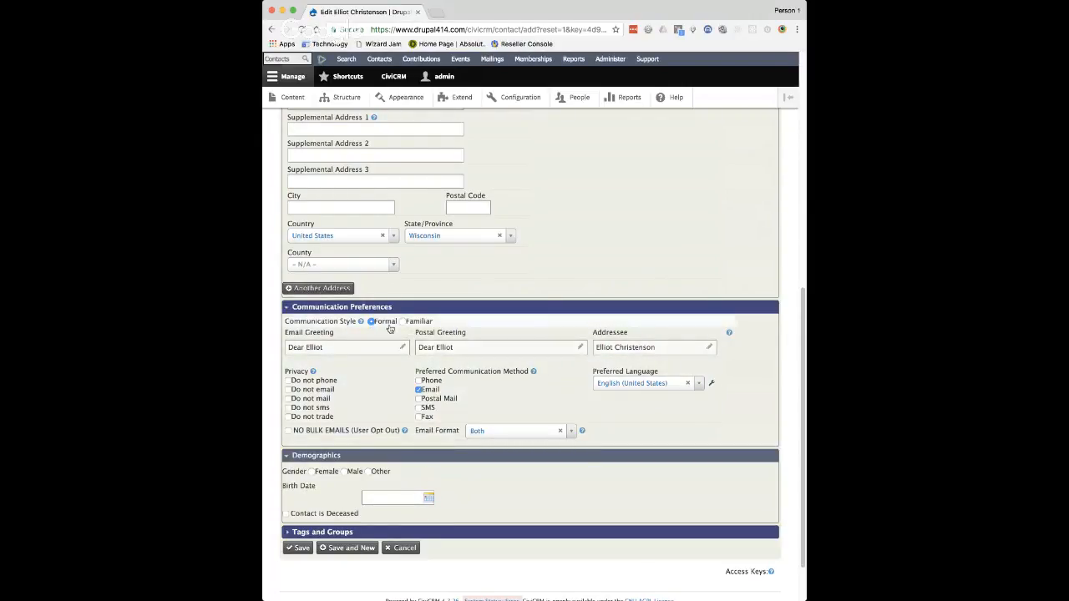
pyautogui.click(287, 457)
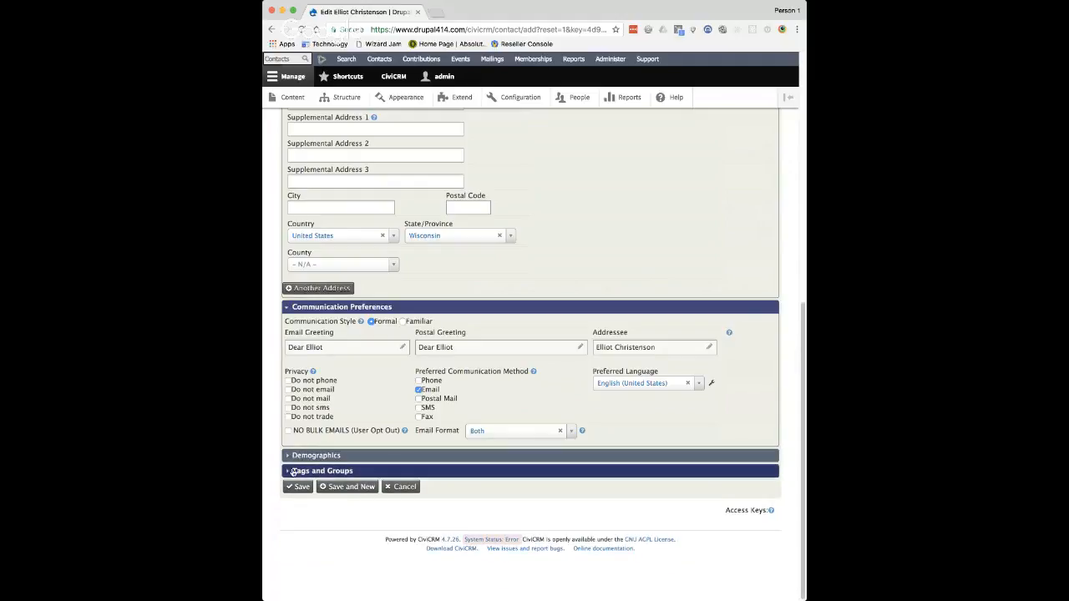
pyautogui.click(287, 472)
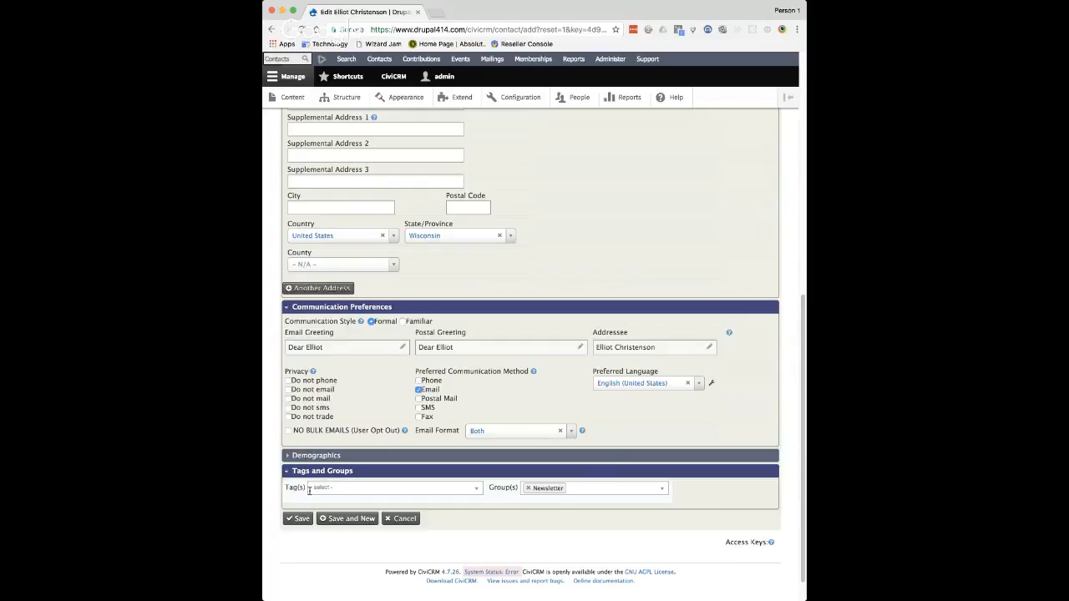
pyautogui.click(349, 489)
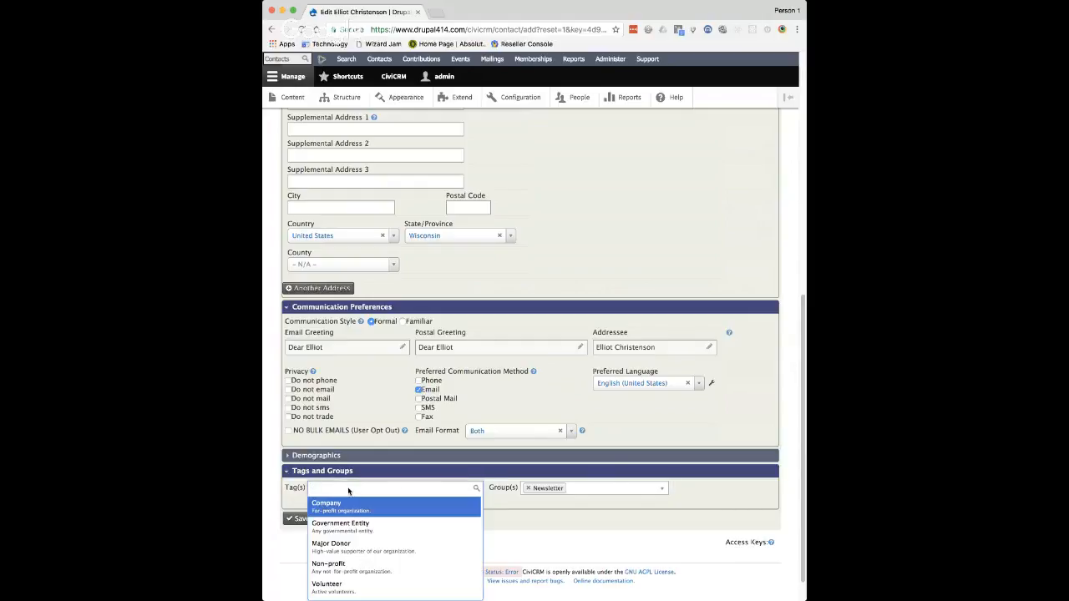
pyautogui.click(615, 506)
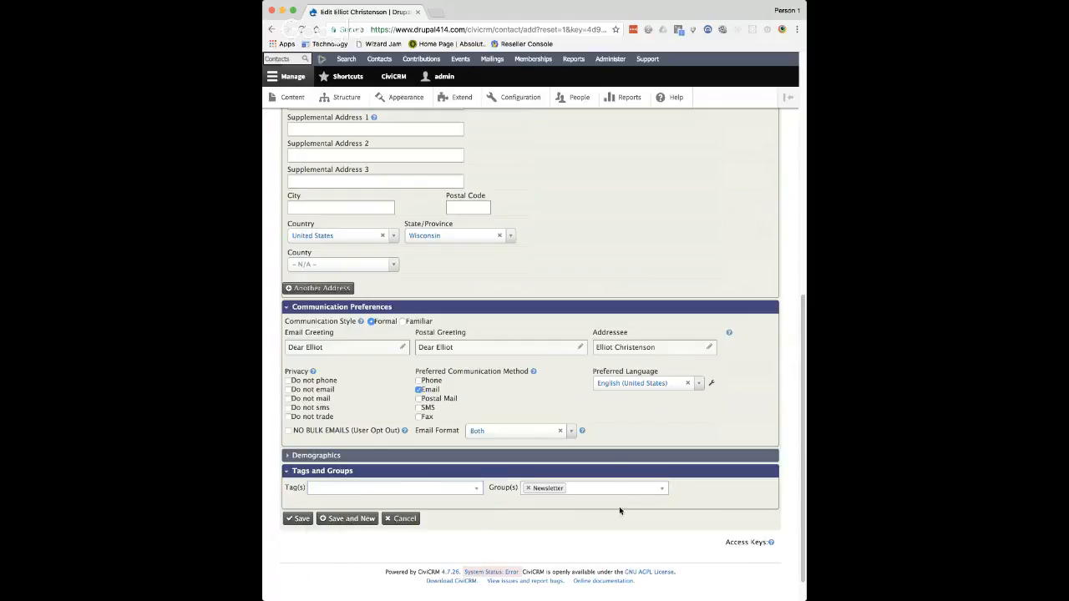
pyautogui.click(288, 473)
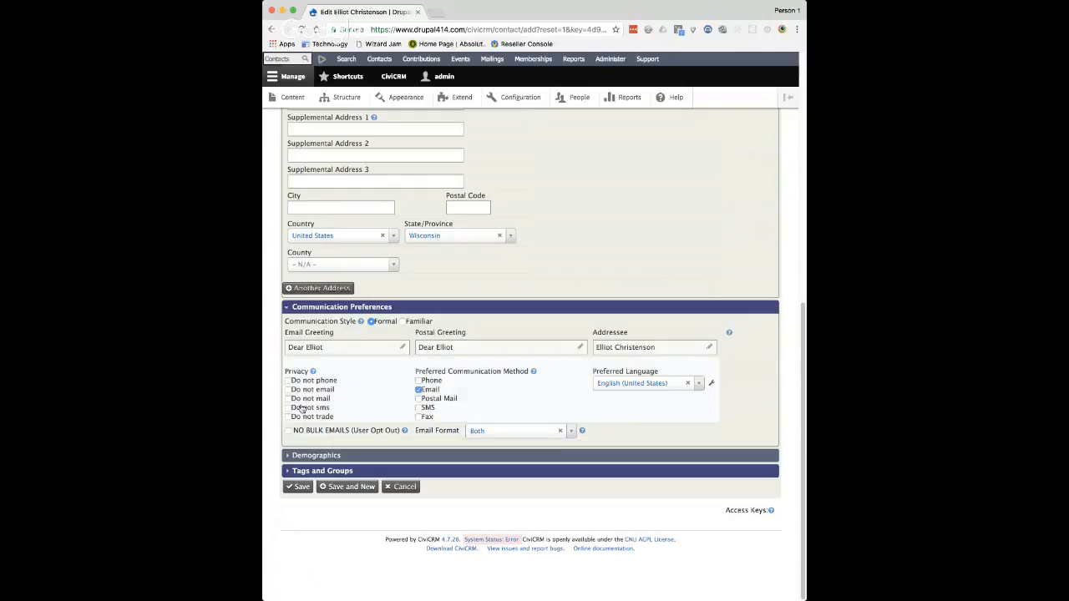
# Step: Toggle the Do not email and NO BULK EMAILS (User Opt Out) options on and back off for the contact
pyautogui.click(295, 390)
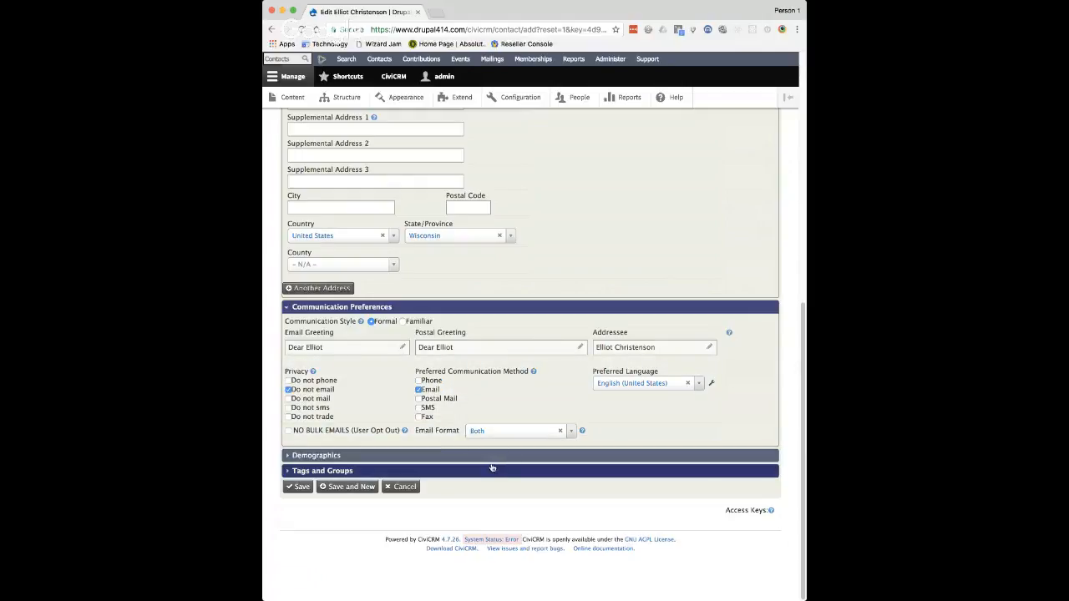
pyautogui.click(289, 390)
pyautogui.click(289, 430)
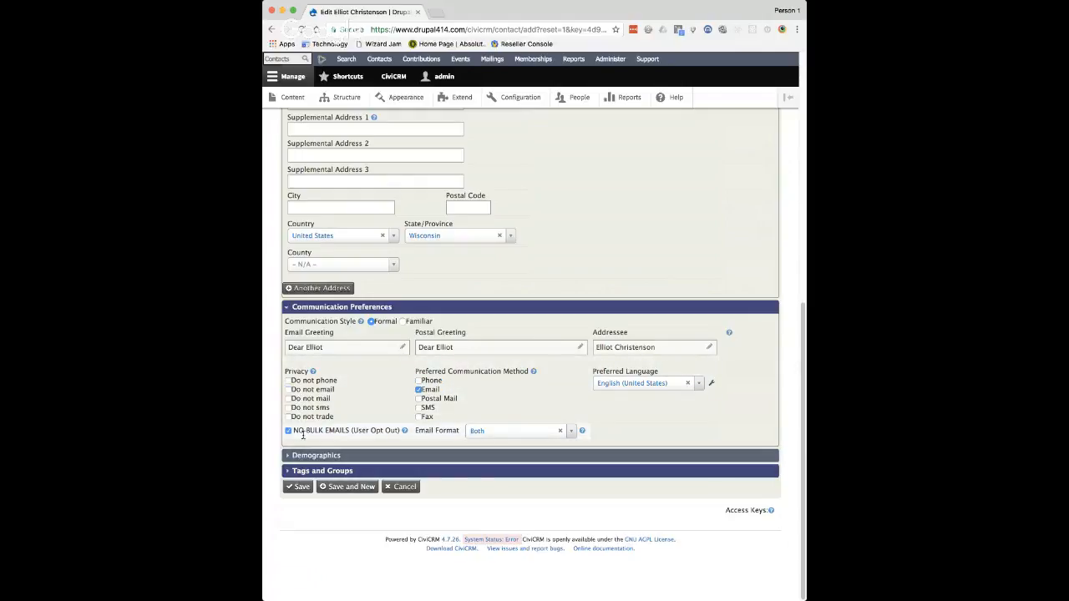
pyautogui.click(288, 430)
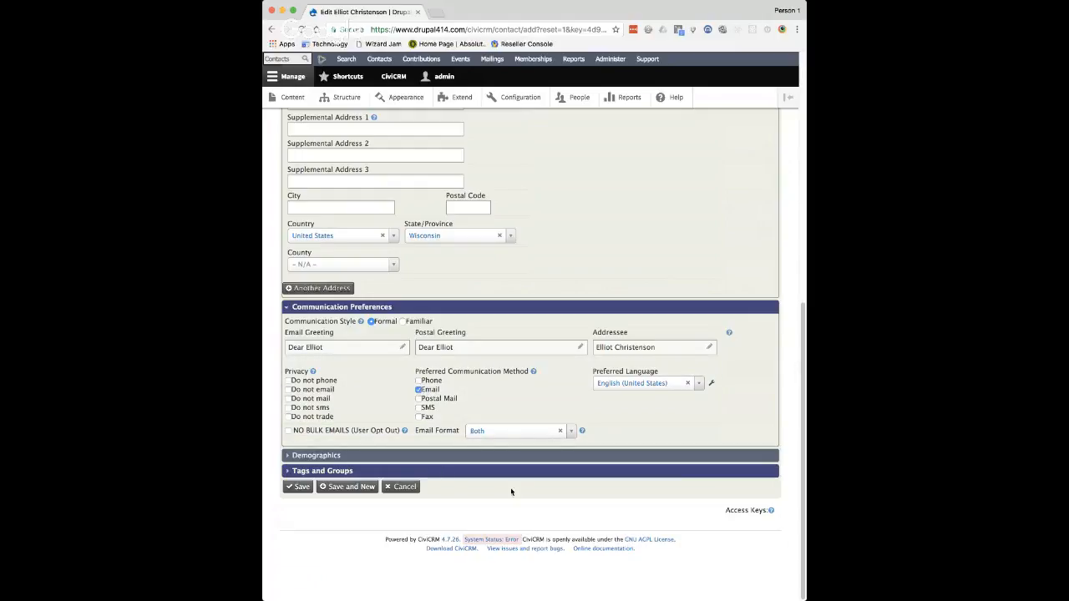
# Step: Examine the preferred language choices for the contact and close the list without choosing one
pyautogui.click(701, 385)
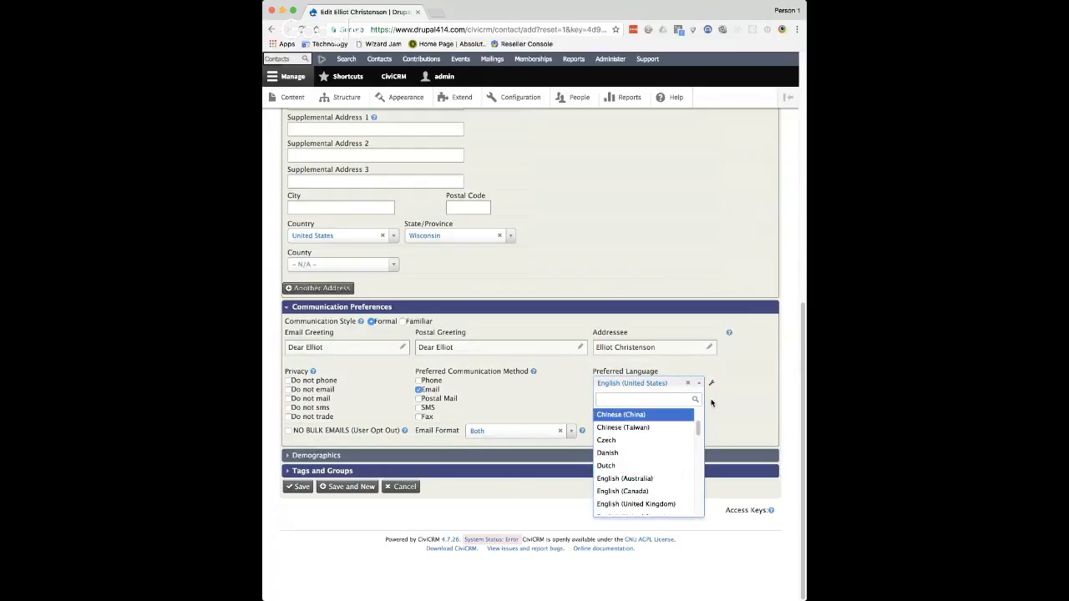
pyautogui.click(758, 380)
pyautogui.click(753, 370)
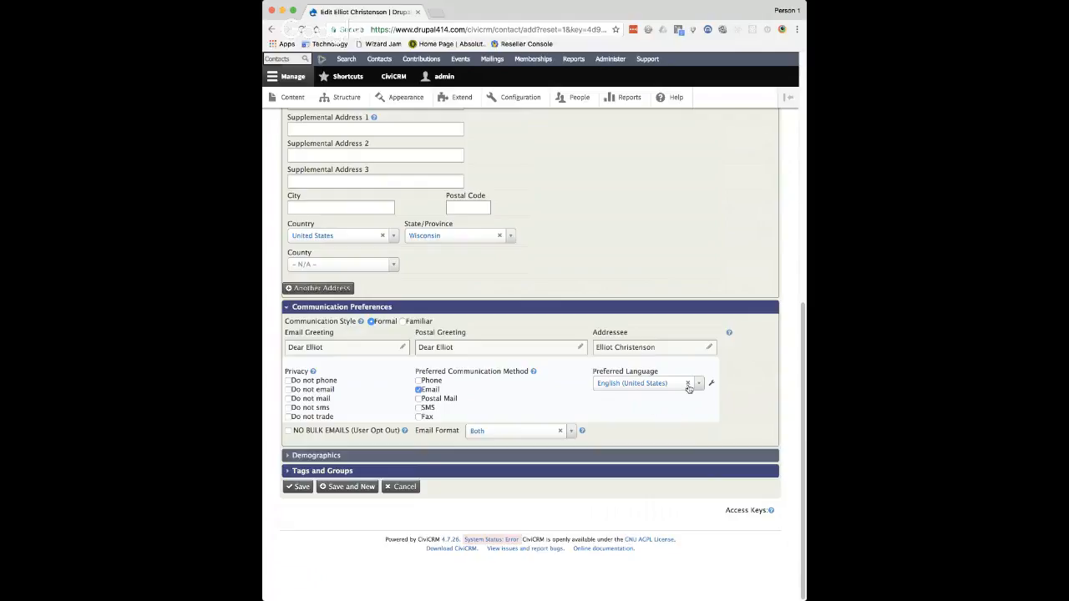
# Step: Leave the contact form, create a new mailing, and name it "Demo Newsletter"
pyautogui.scroll(5, 473, 422)
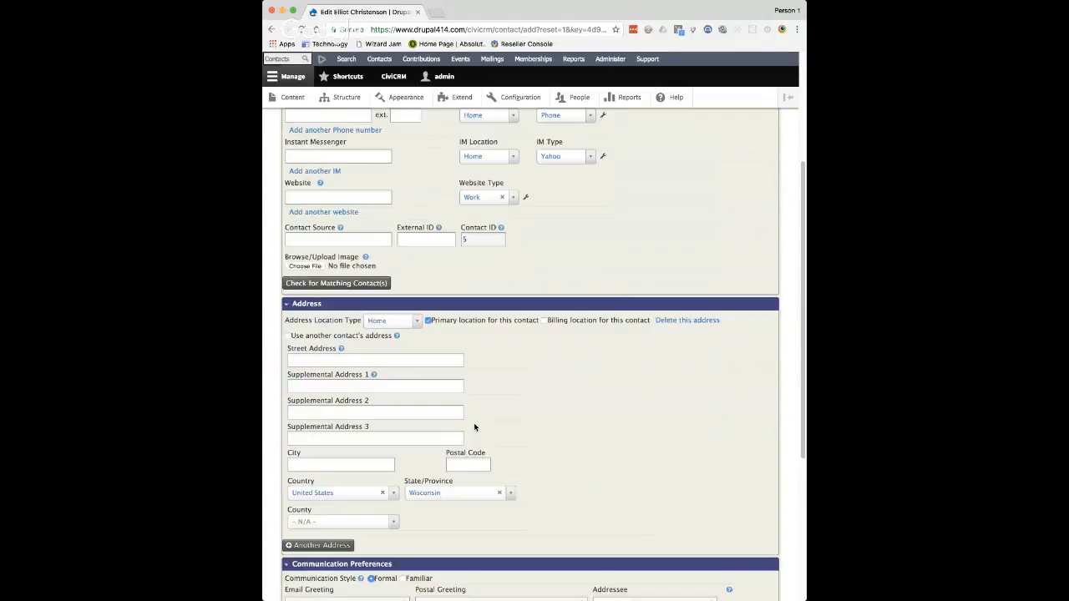
pyautogui.scroll(4, 473, 422)
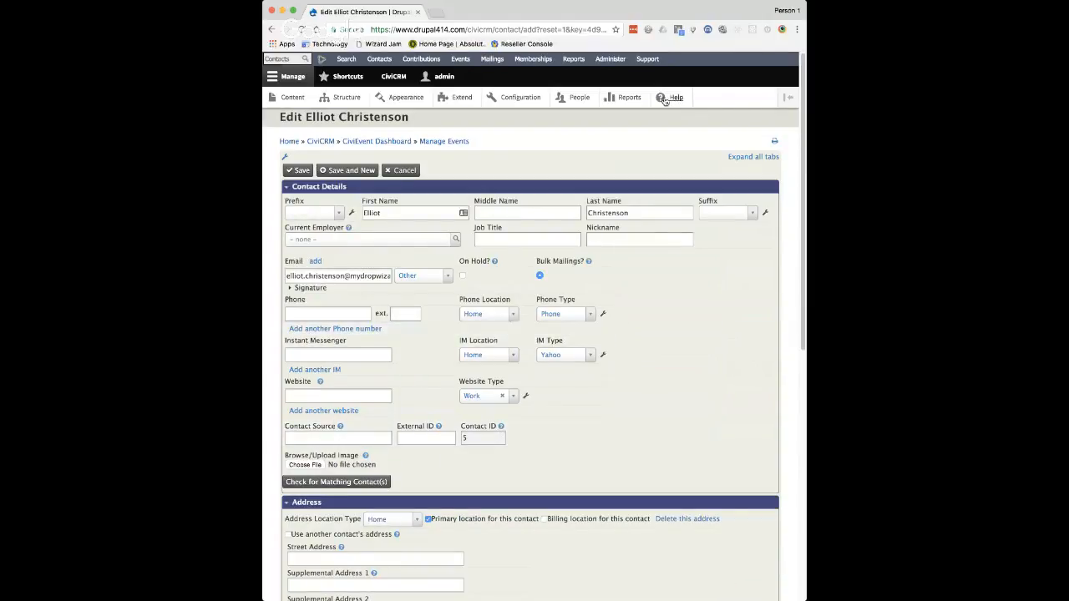
pyautogui.click(493, 60)
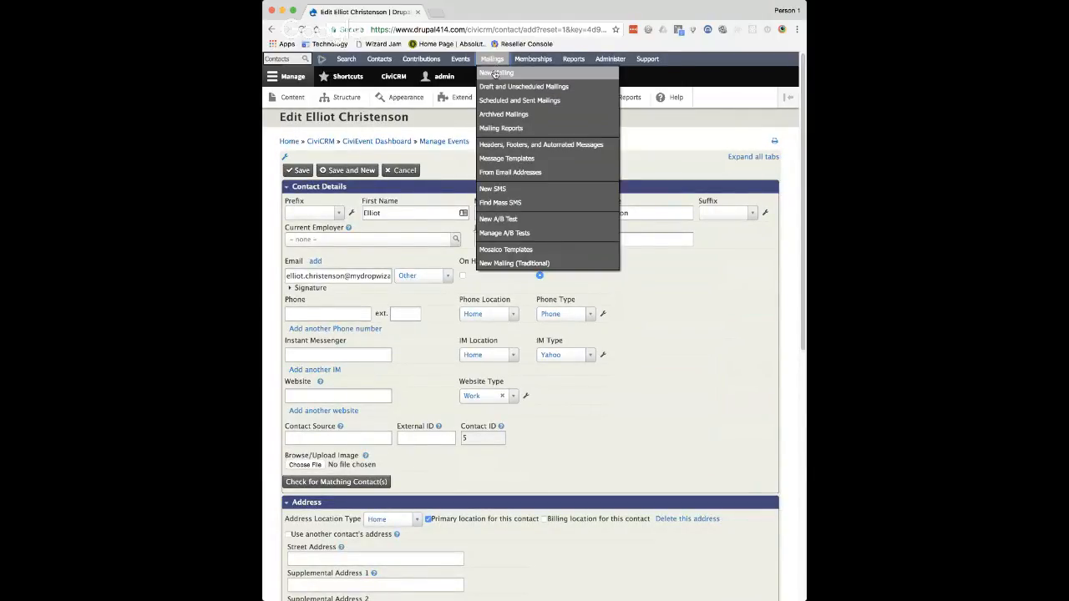
pyautogui.click(485, 74)
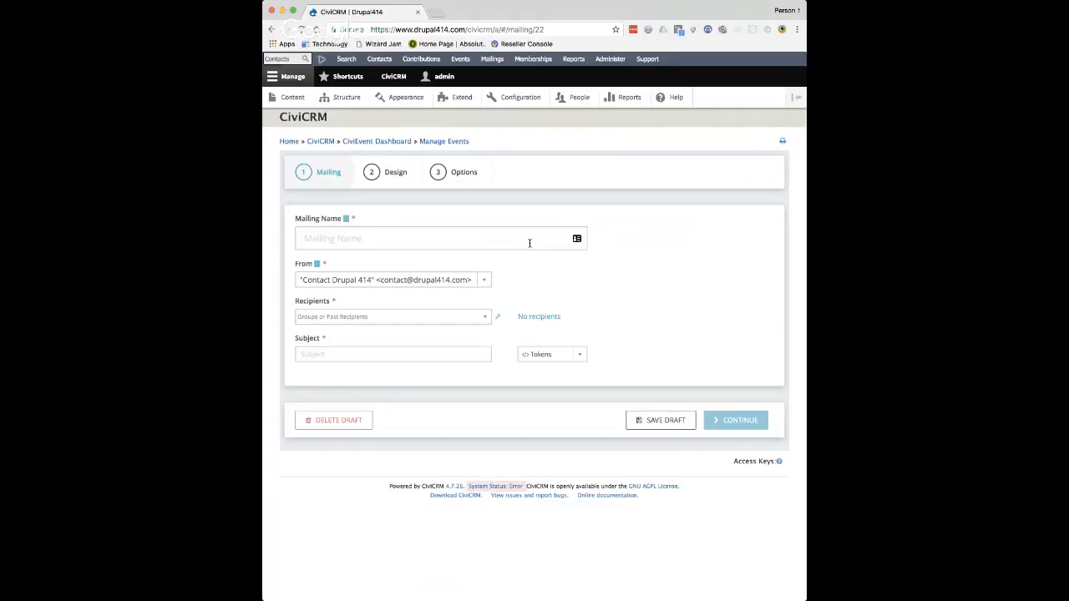
pyautogui.click(402, 234)
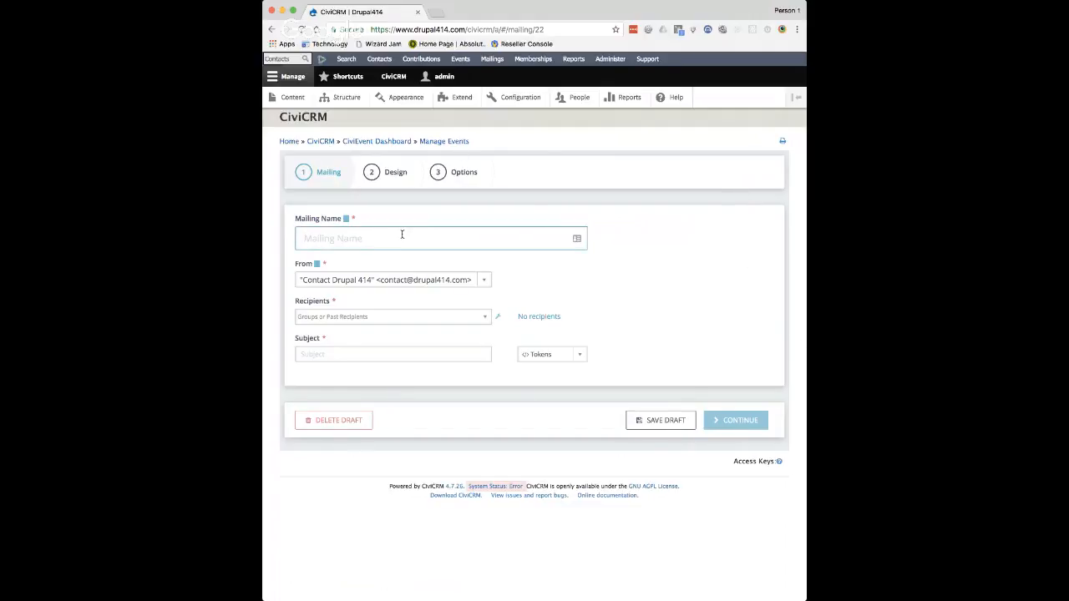
pyautogui.write('Demo Newslett')
# Step: Check the available From addresses and include the Newsletter group as the mailing's recipients
pyautogui.click(483, 279)
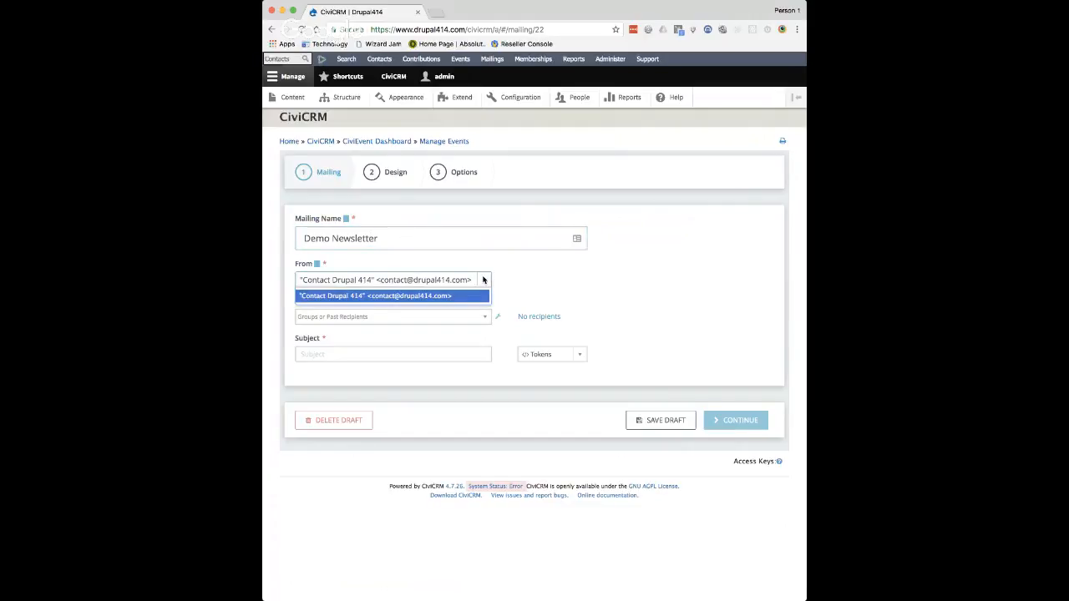
pyautogui.click(483, 280)
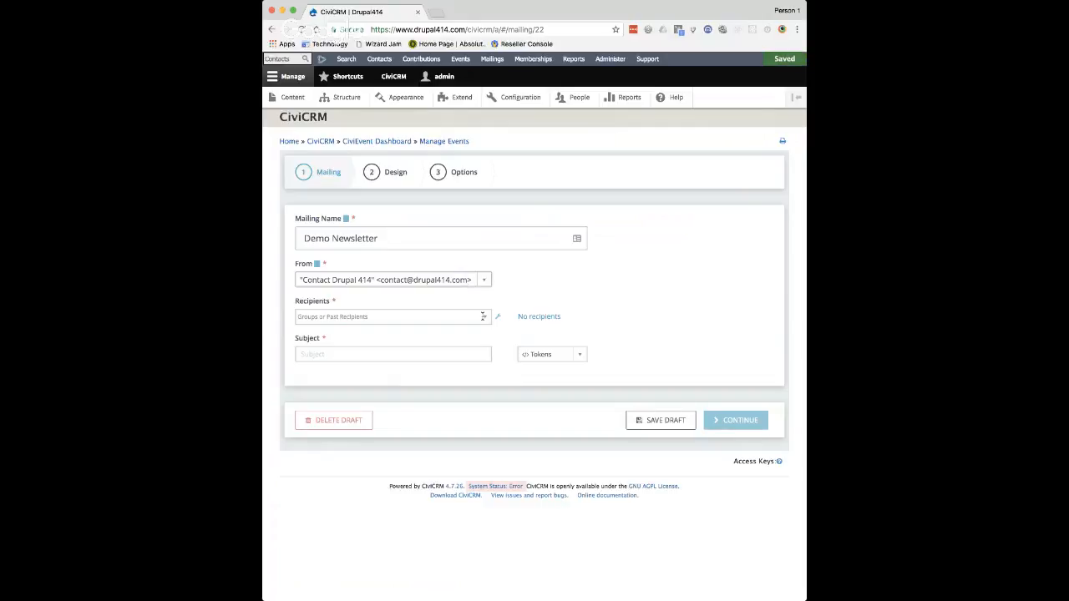
pyautogui.click(483, 316)
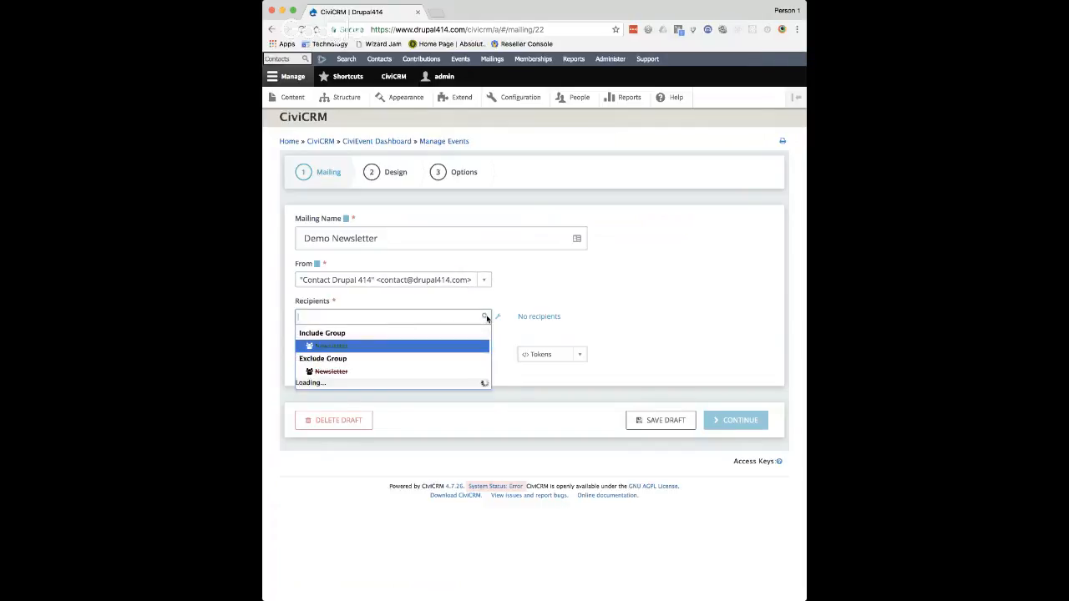
pyautogui.scroll(-5, 369, 403)
pyautogui.scroll(5, 369, 397)
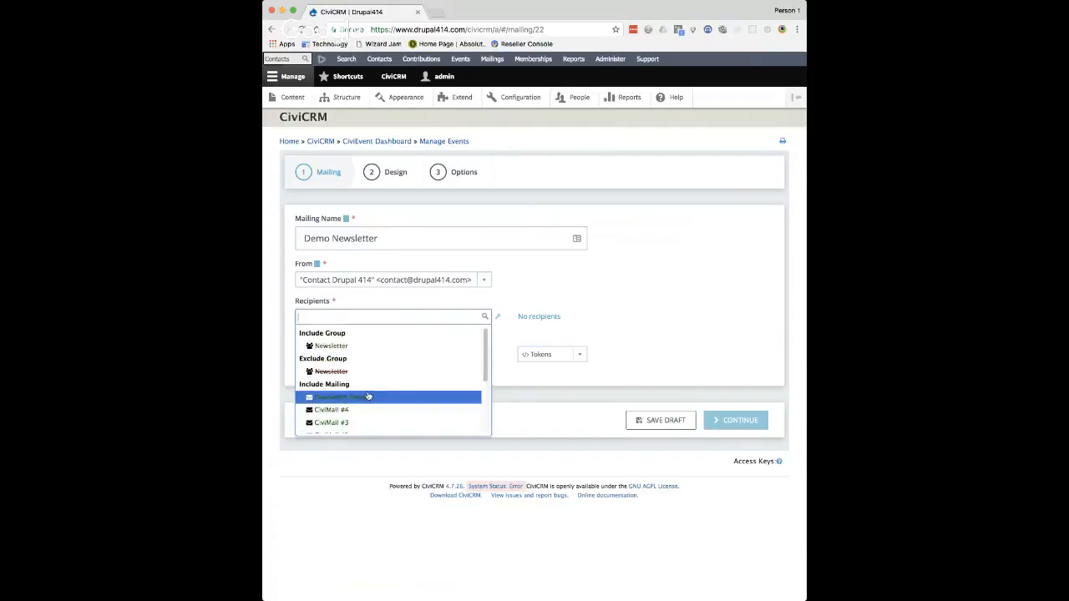
pyautogui.click(336, 348)
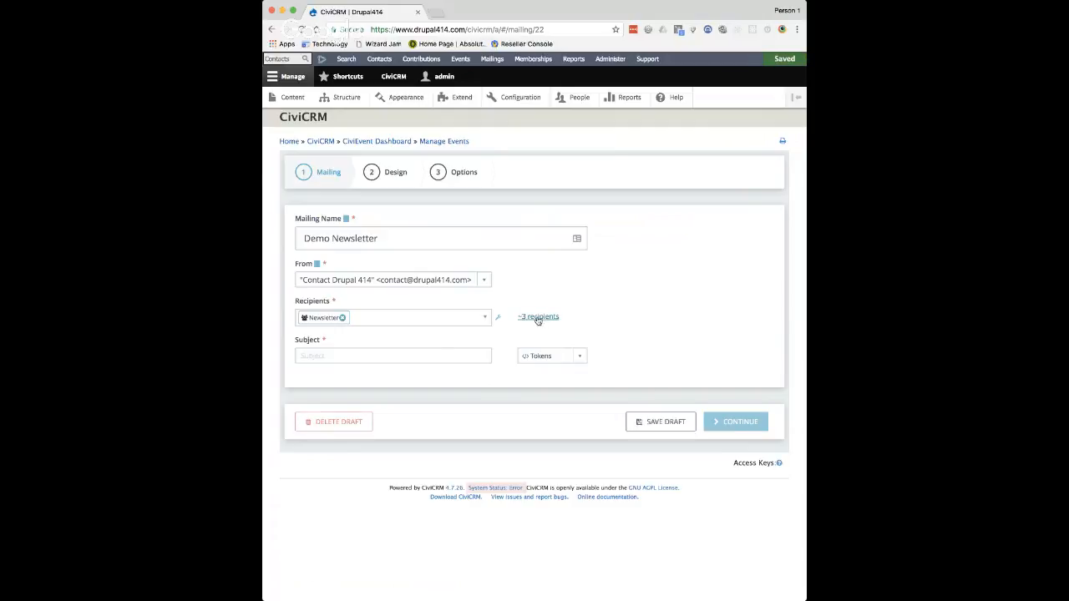
# Step: Set the mailing's subject to "test email" instead of the suggested earlier subject
pyautogui.click(420, 355)
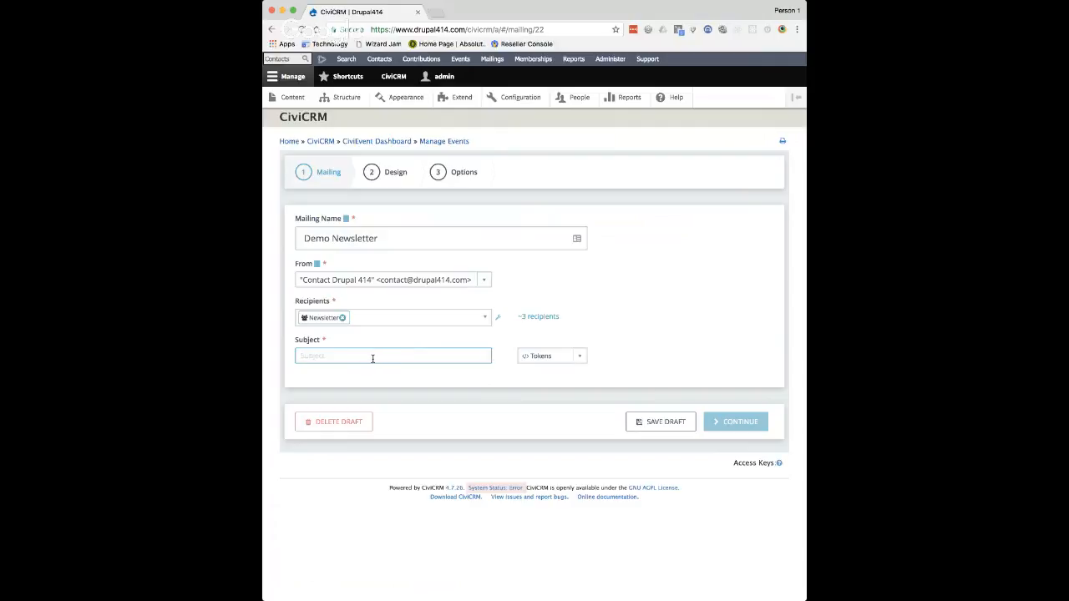
pyautogui.press('Down')
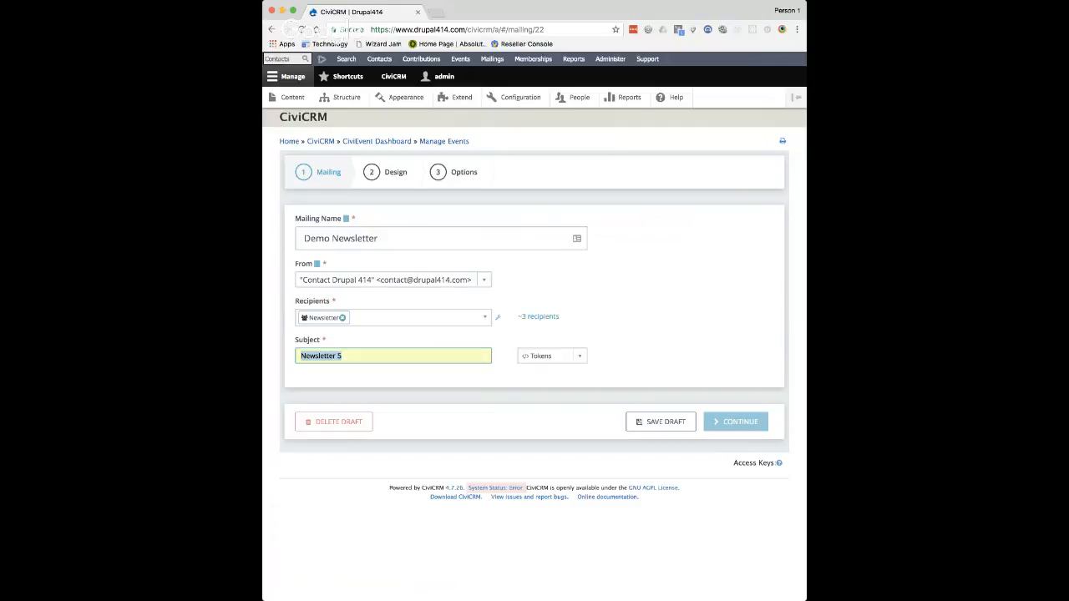
pyautogui.write('test email')
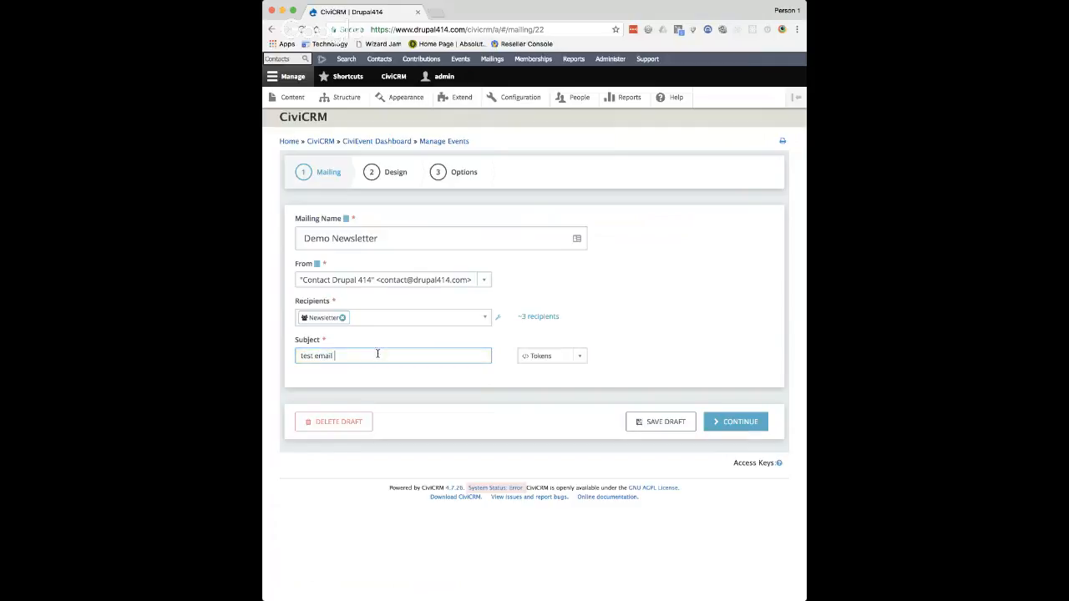
# Step: Append the First Name token to the subject and add "hello," in front of it
pyautogui.click(583, 357)
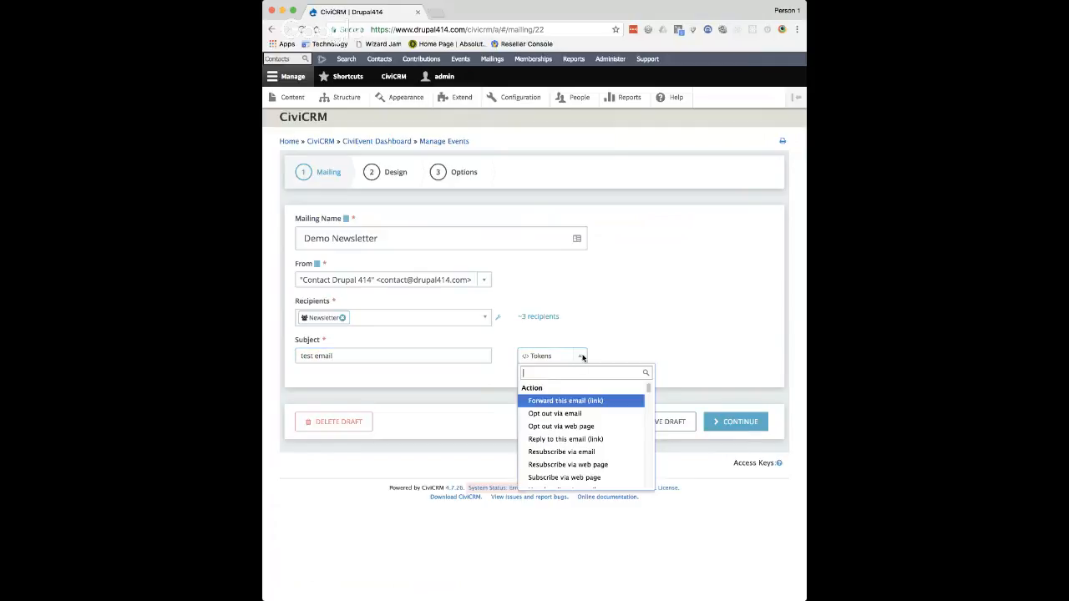
pyautogui.scroll(-5, 583, 423)
pyautogui.scroll(-10, 582, 423)
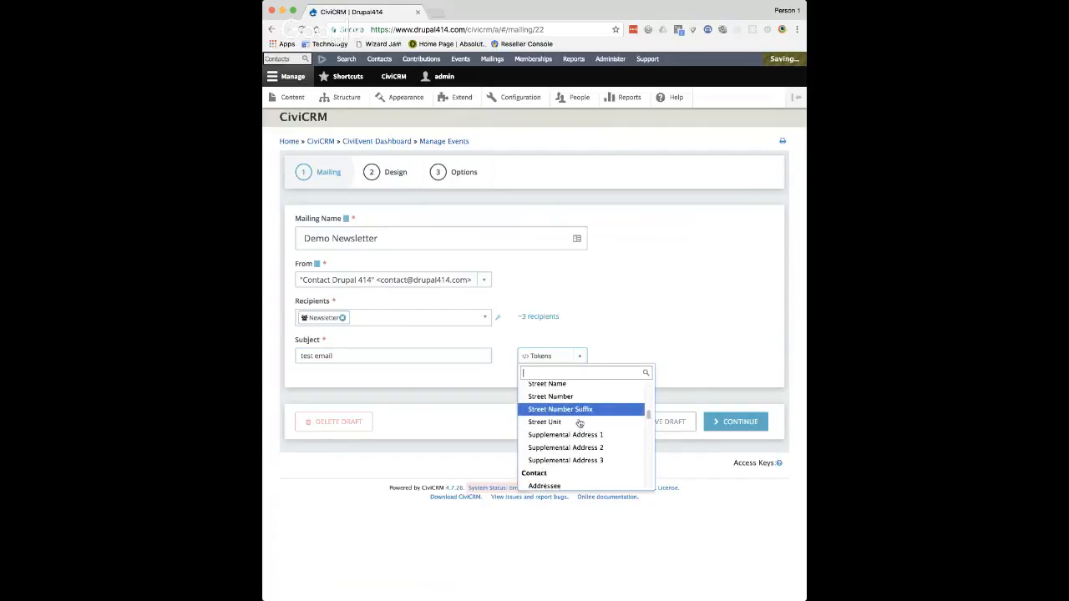
pyautogui.scroll(-5, 582, 424)
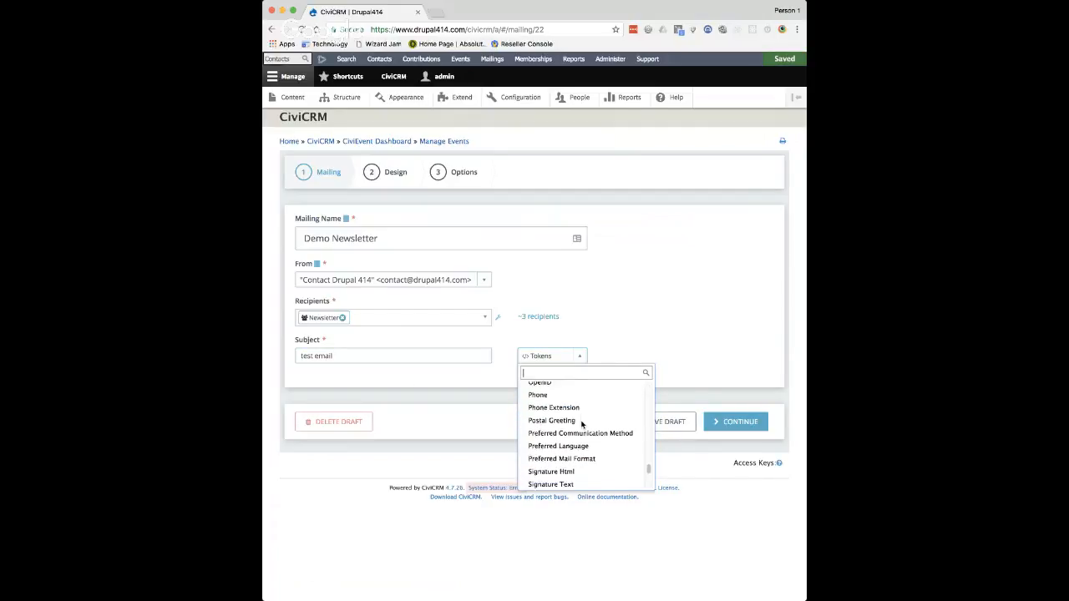
pyautogui.scroll(10, 582, 423)
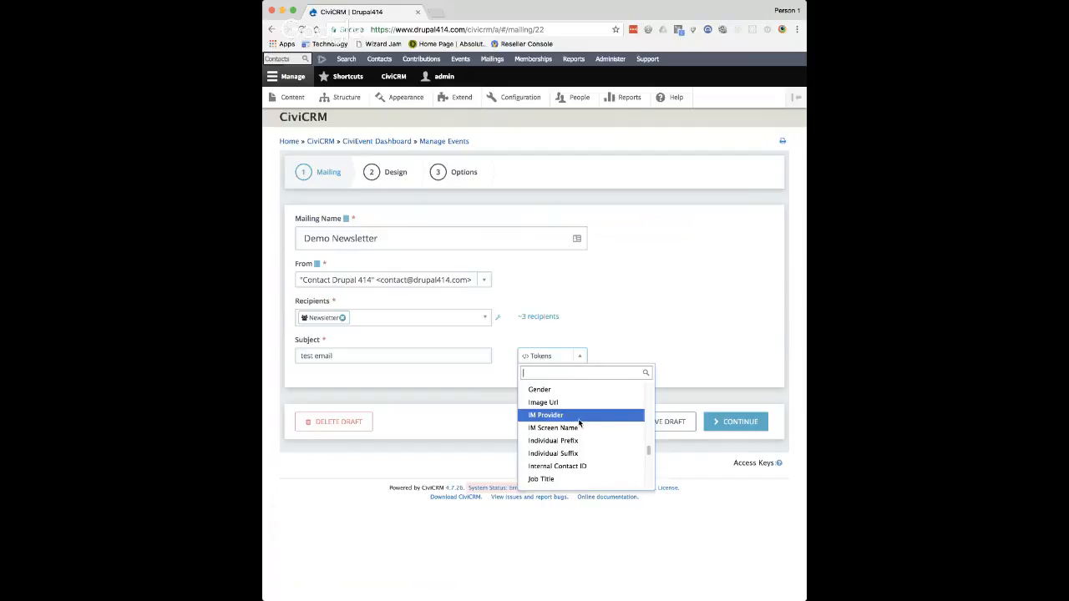
pyautogui.scroll(3, 578, 421)
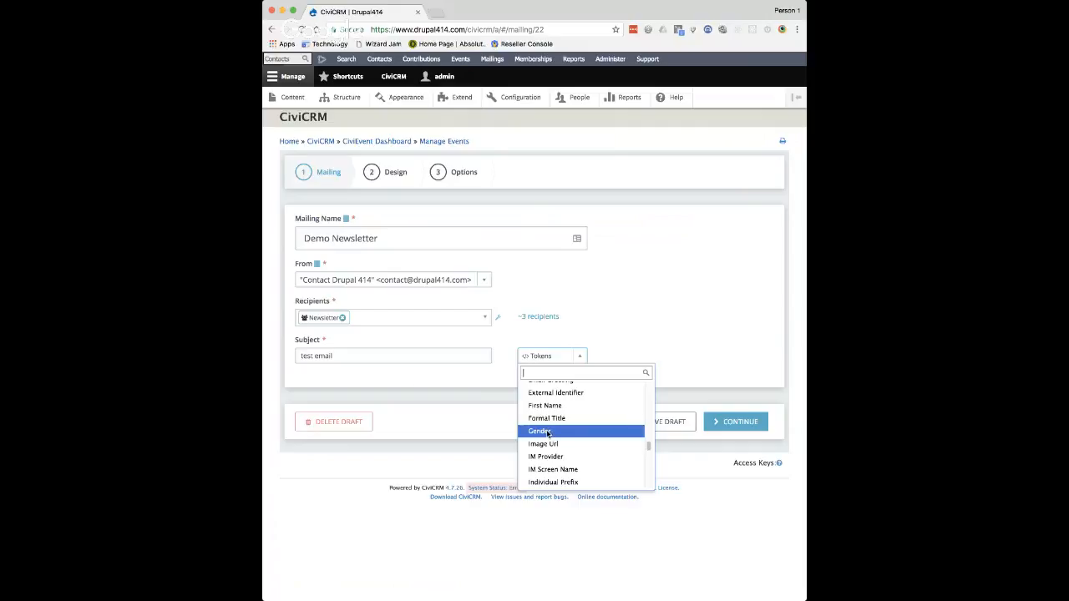
pyautogui.click(545, 405)
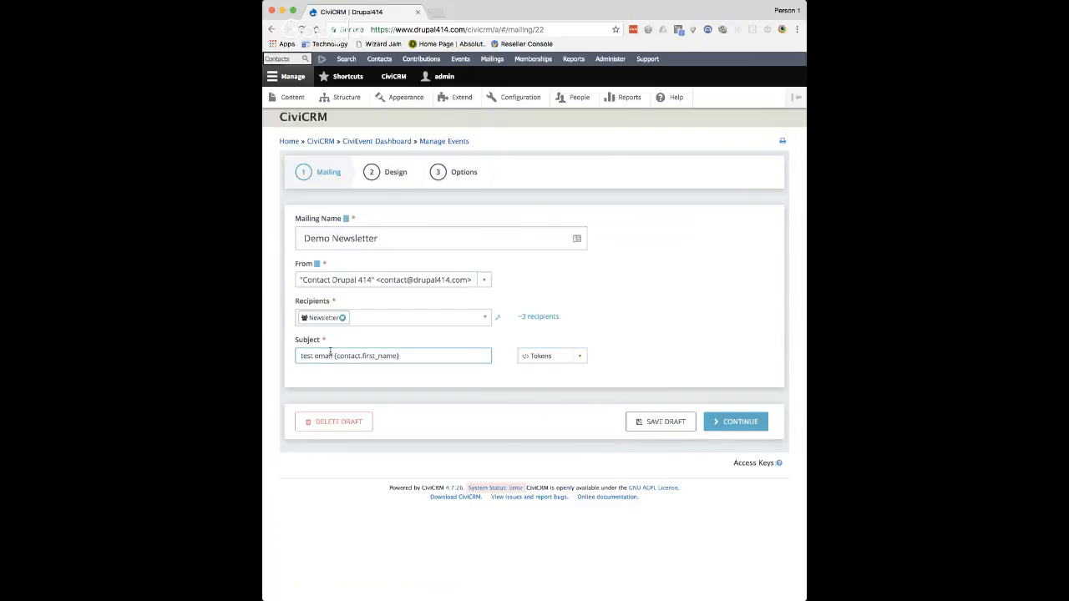
pyautogui.write('hello,')
# Step: Continue to the Design stage and select the Versafix Empty Template for the mailing
pyautogui.click(660, 422)
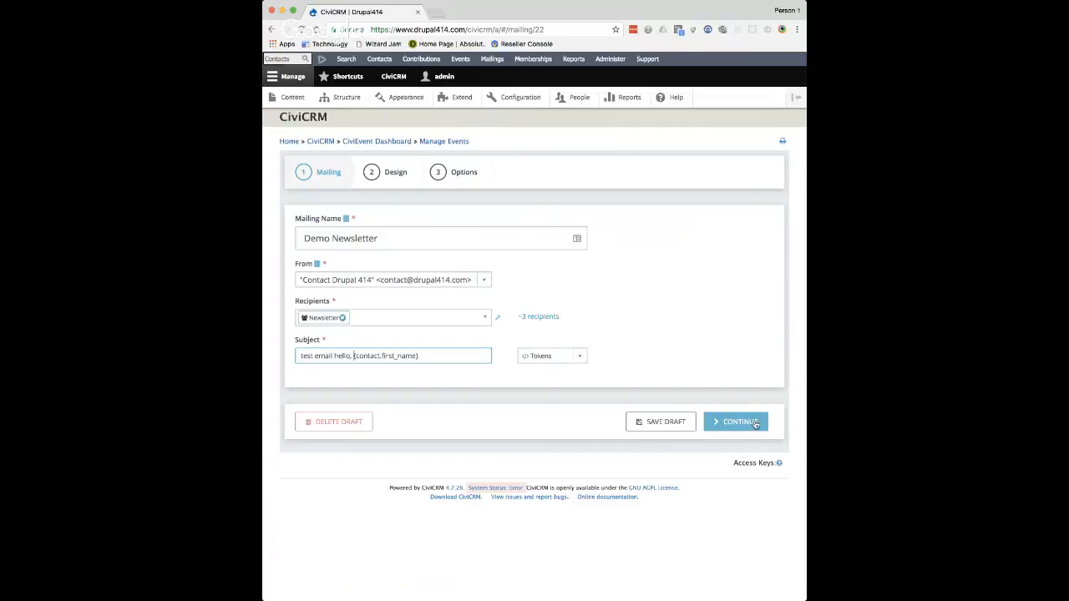
pyautogui.click(747, 424)
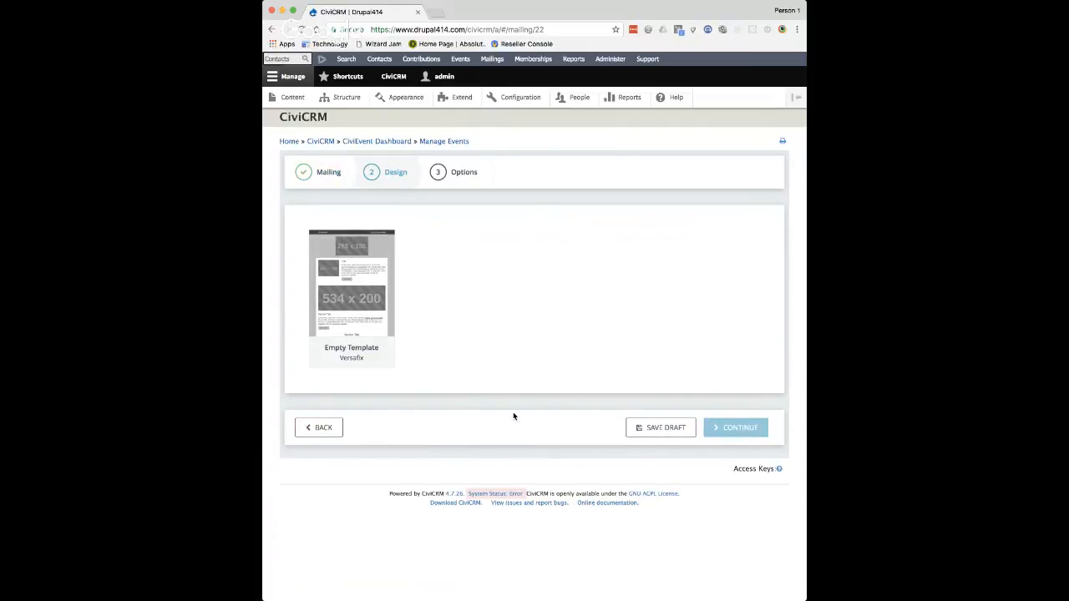
pyautogui.moveTo(369, 244)
pyautogui.moveTo(346, 299)
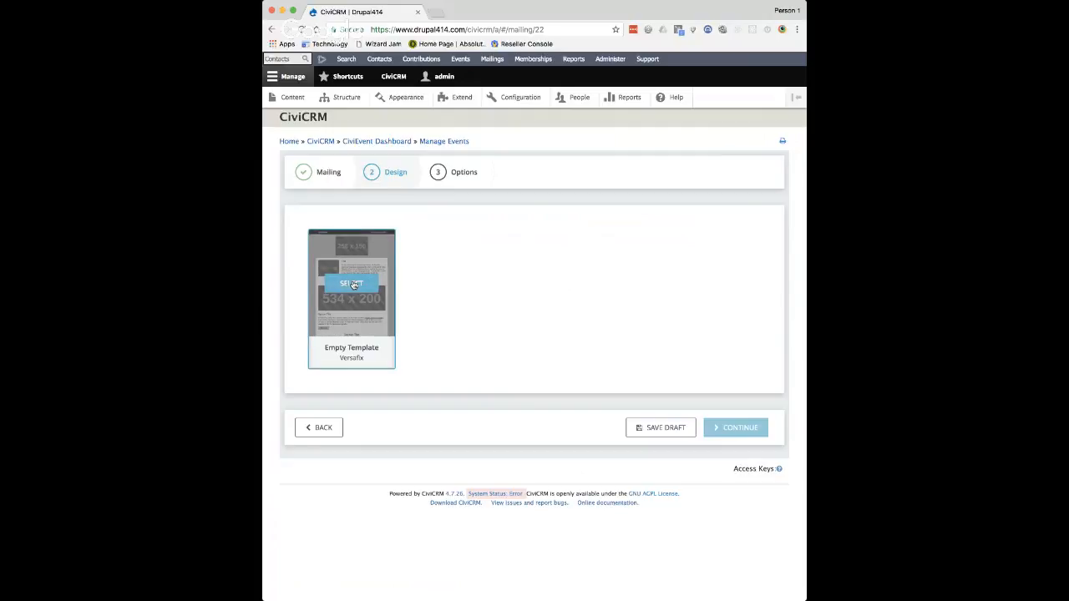
pyautogui.click(353, 284)
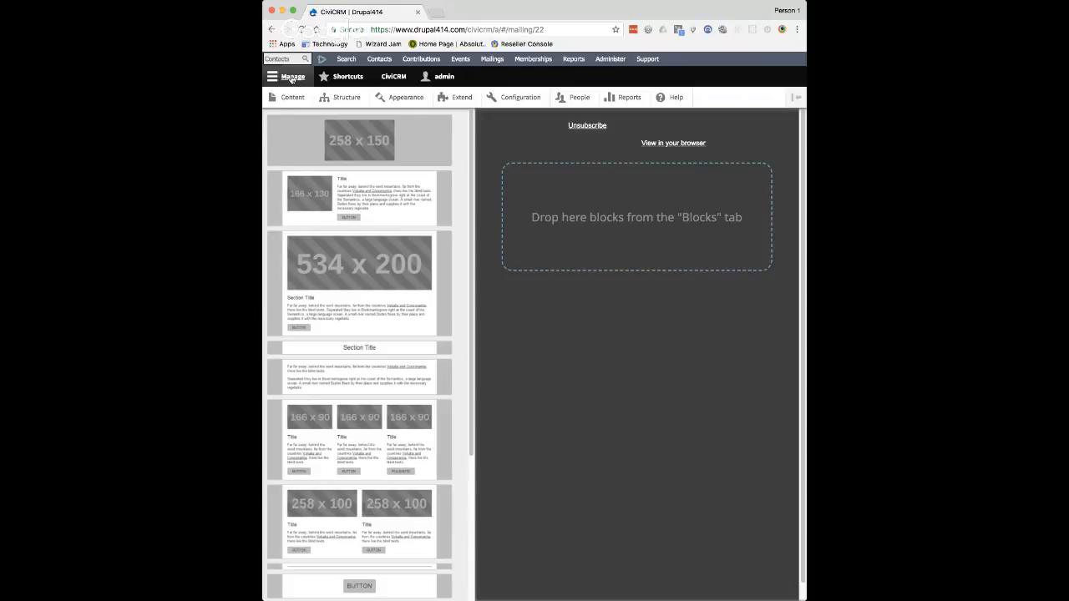
# Step: Collapse the Manage admin menu and widen the browser window to make room for the template editor
pyautogui.click(291, 77)
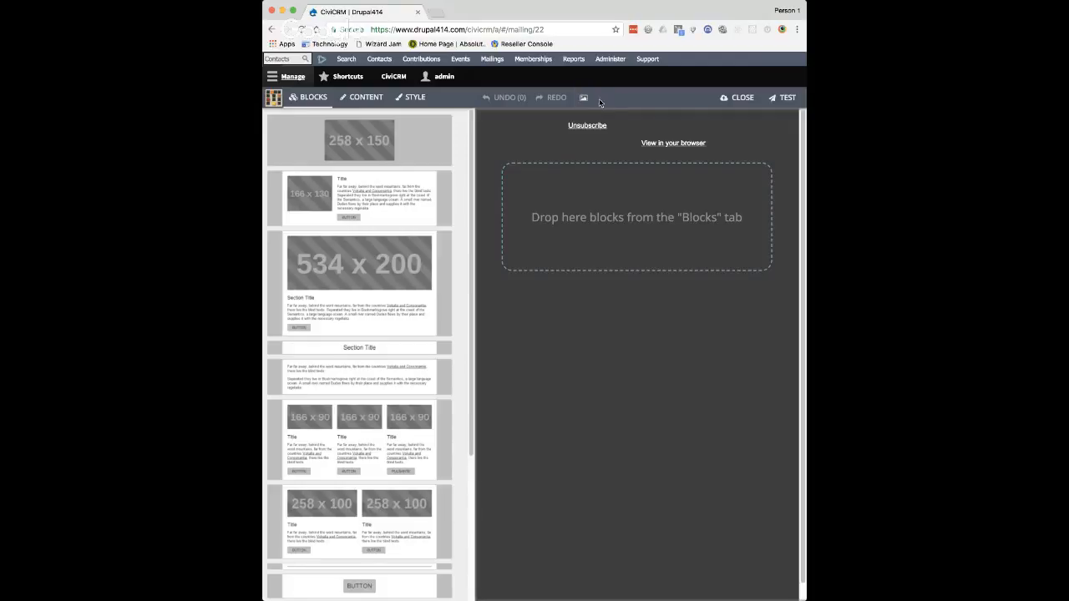
pyautogui.moveTo(263, 167); pyautogui.dragTo(97, 167)
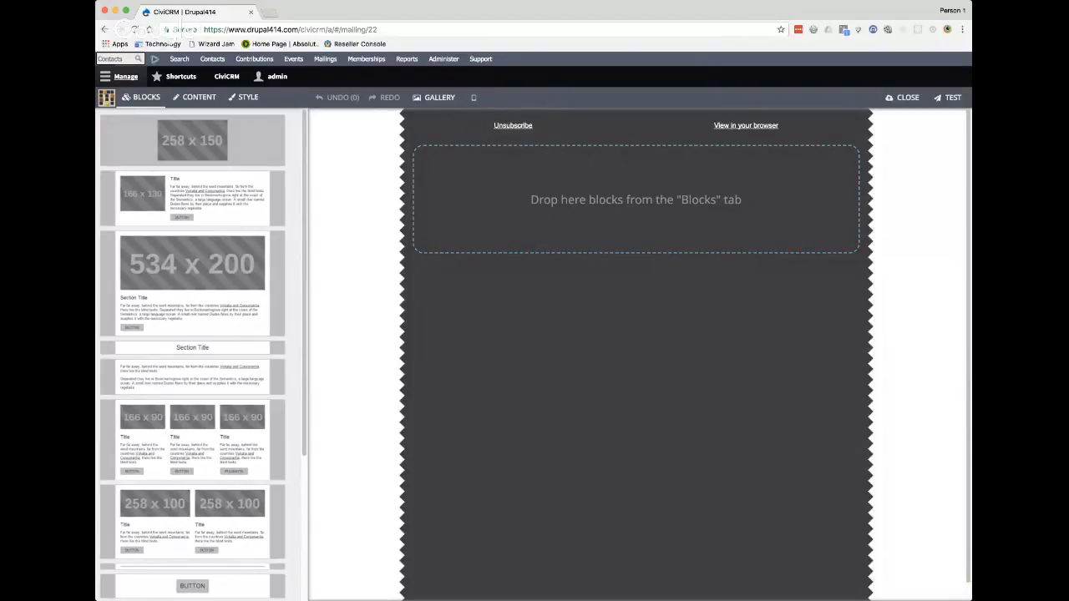
# Step: Review the available blocks and add the 534 x 200 image block with section title, text and button to the empty newsletter
pyautogui.moveTo(149, 149)
pyautogui.scroll(-5, 231, 307)
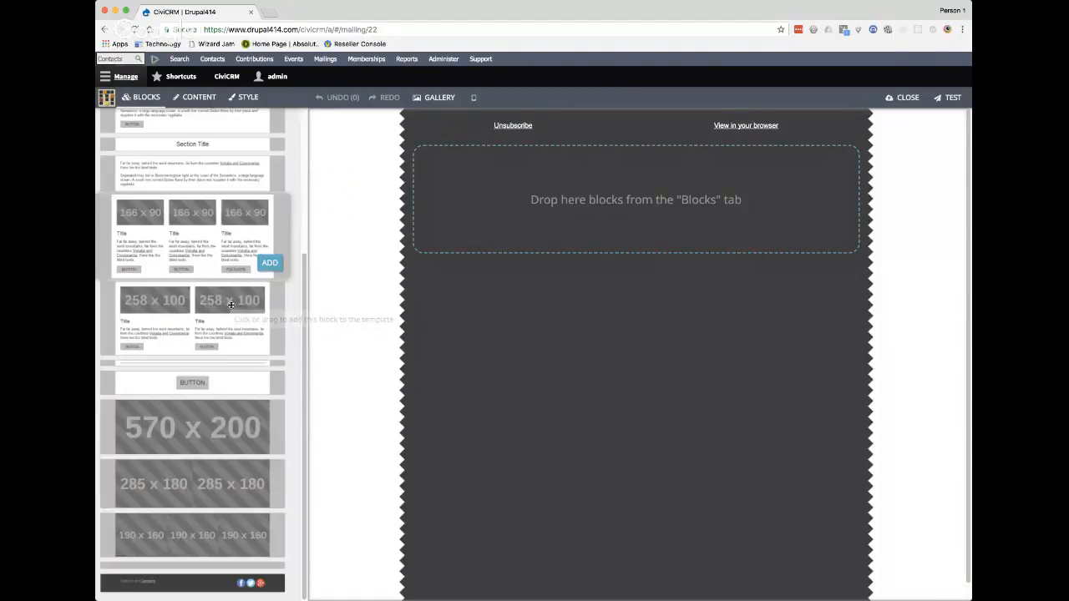
pyautogui.scroll(5, 231, 307)
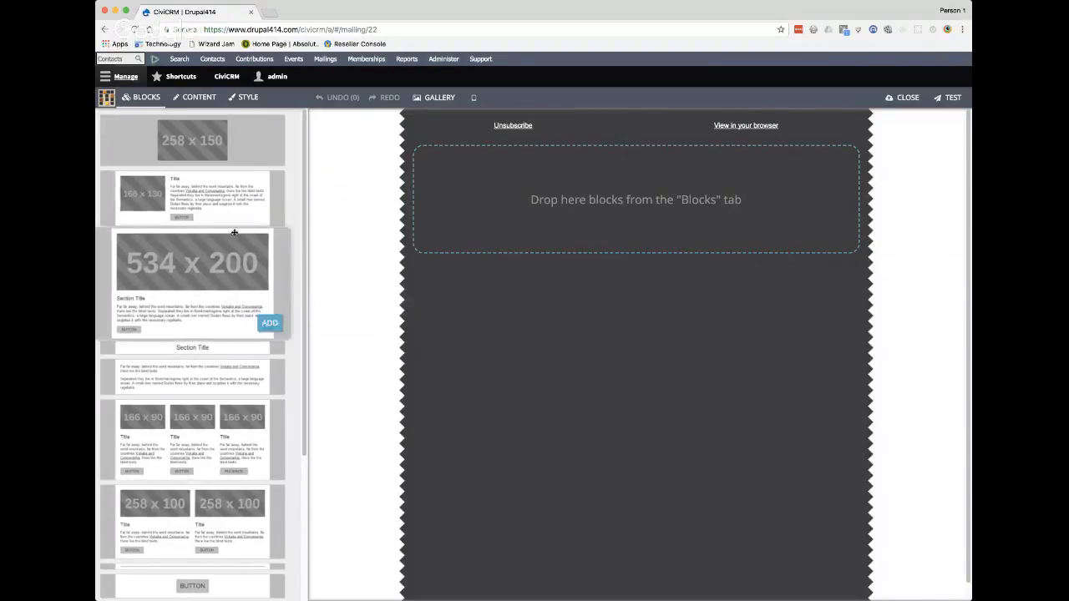
pyautogui.moveTo(305, 218); pyautogui.dragTo(300, 374)
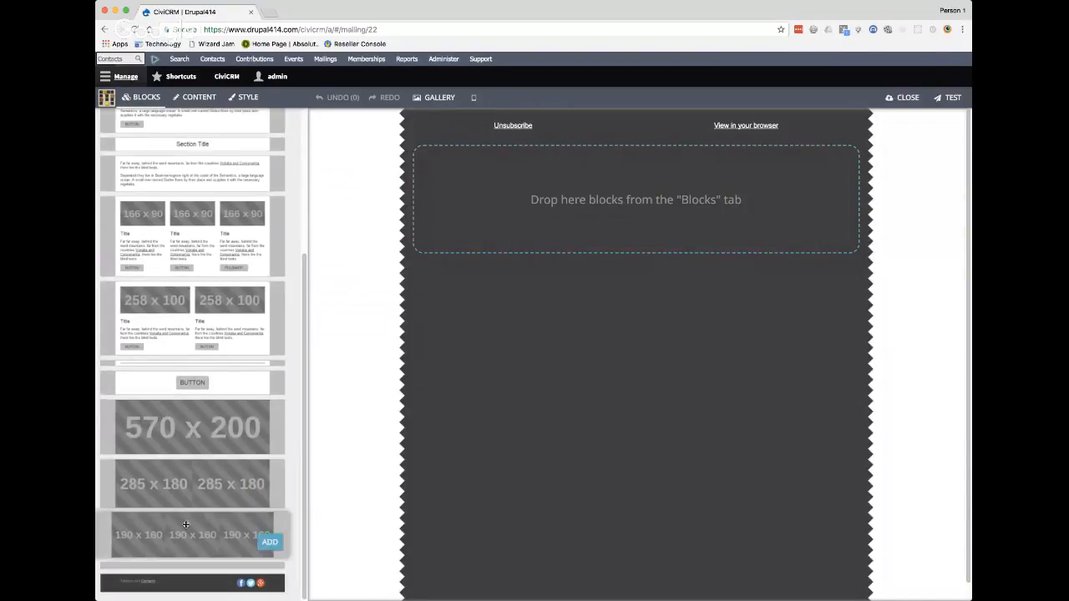
pyautogui.scroll(5, 306, 239)
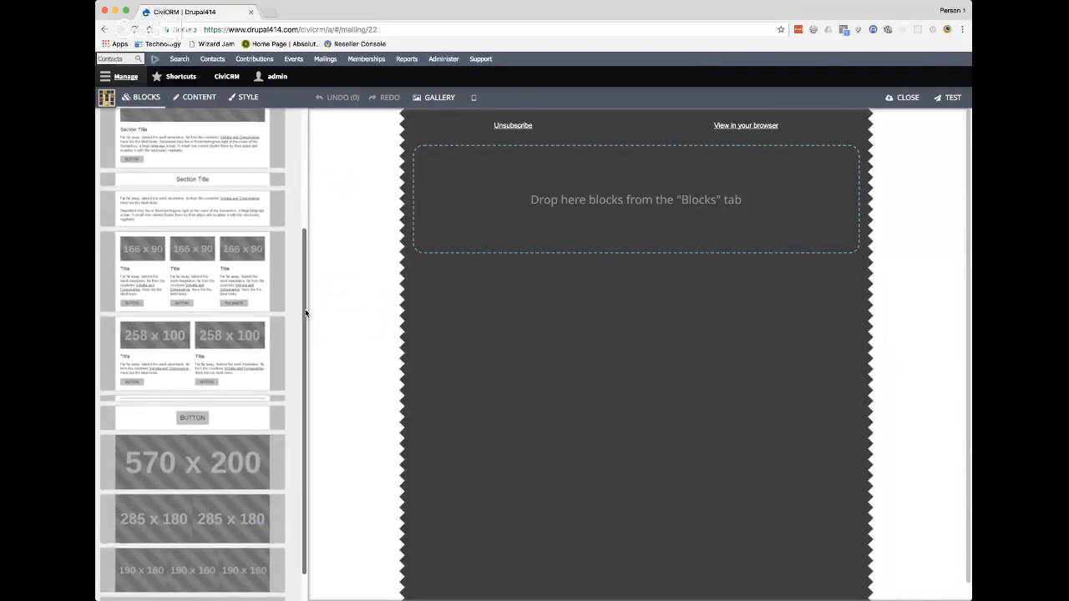
pyautogui.moveTo(310, 193)
pyautogui.mouseDown()
pyautogui.moveTo(296, 396)
pyautogui.moveTo(310, 195)
pyautogui.mouseUp()
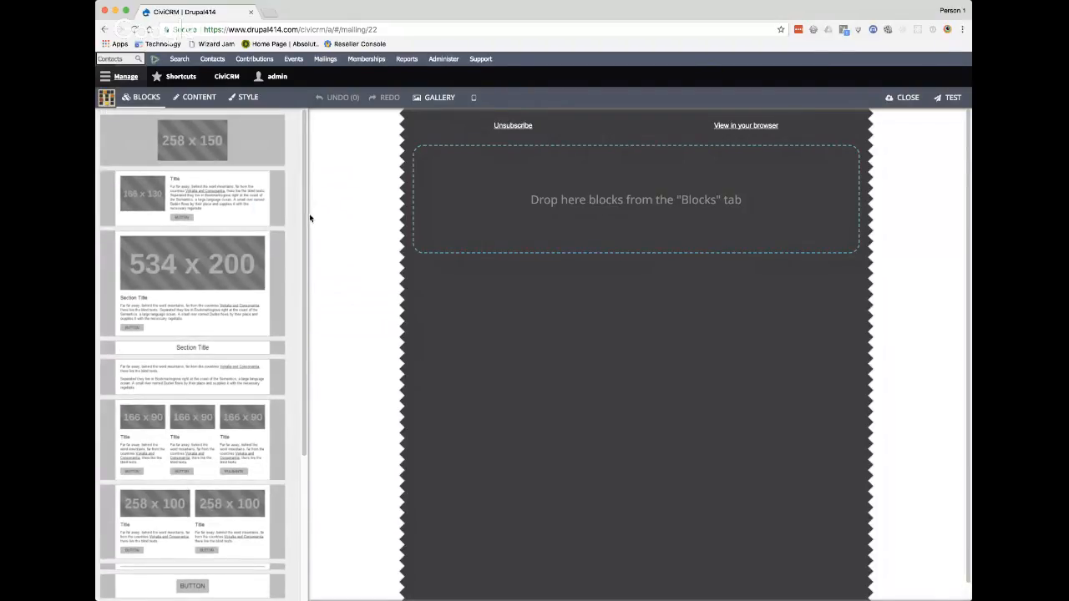
pyautogui.moveTo(215, 262)
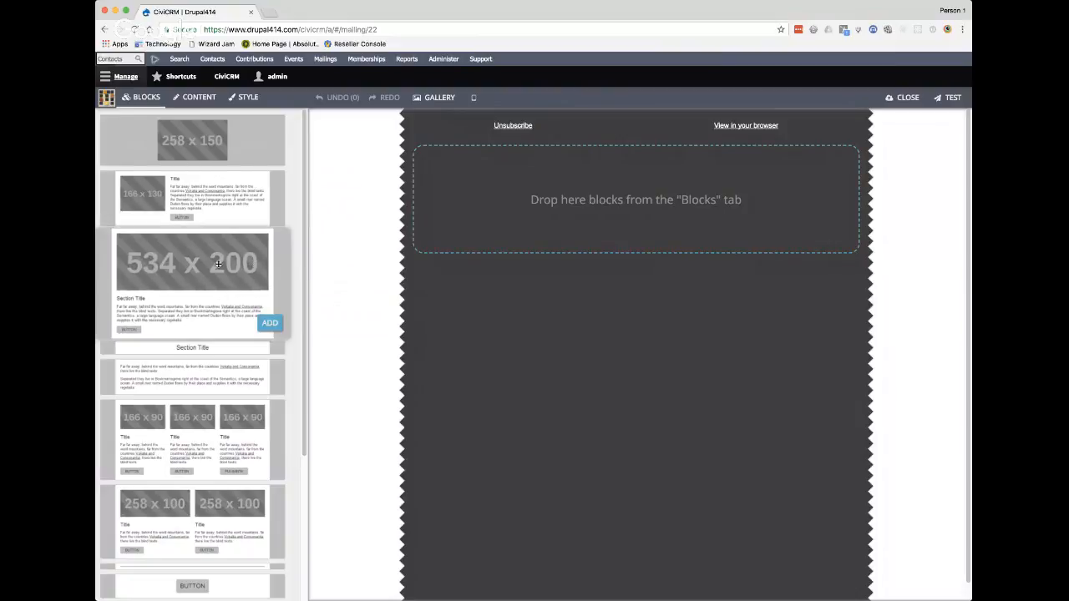
pyautogui.moveTo(177, 260); pyautogui.dragTo(518, 244)
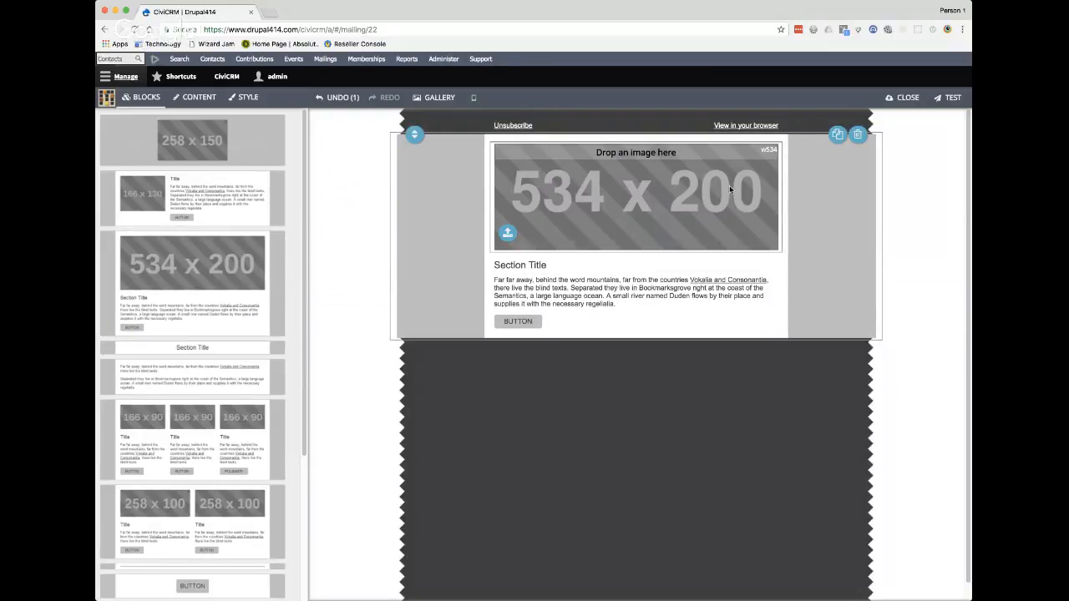
# Step: Replace the placeholder paragraph under the section title with "This is a cool demo of our newlsetter!"
pyautogui.click(532, 288)
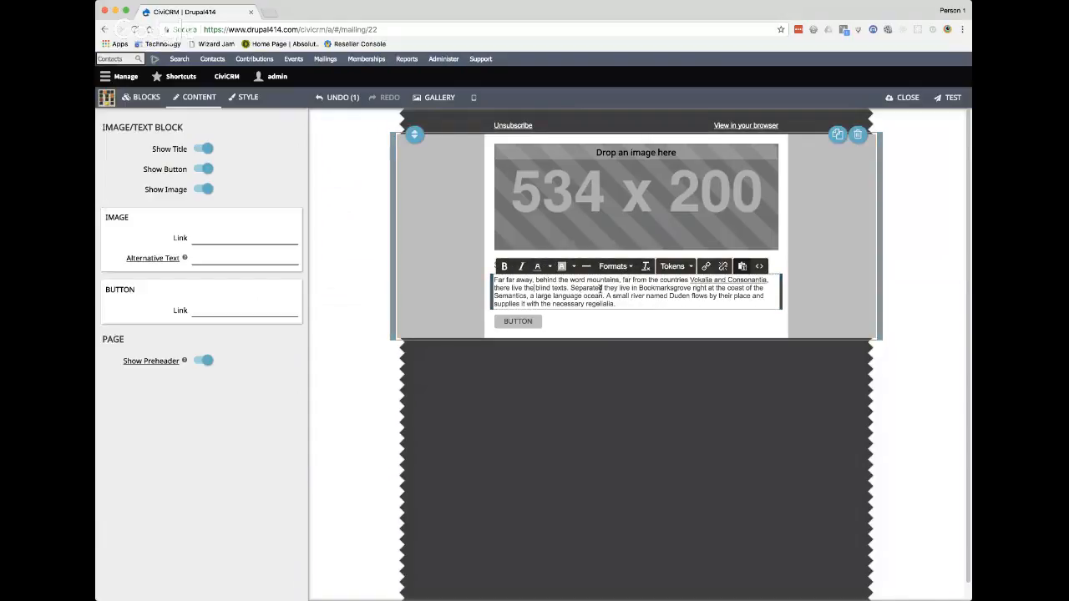
pyautogui.moveTo(616, 304); pyautogui.dragTo(474, 271)
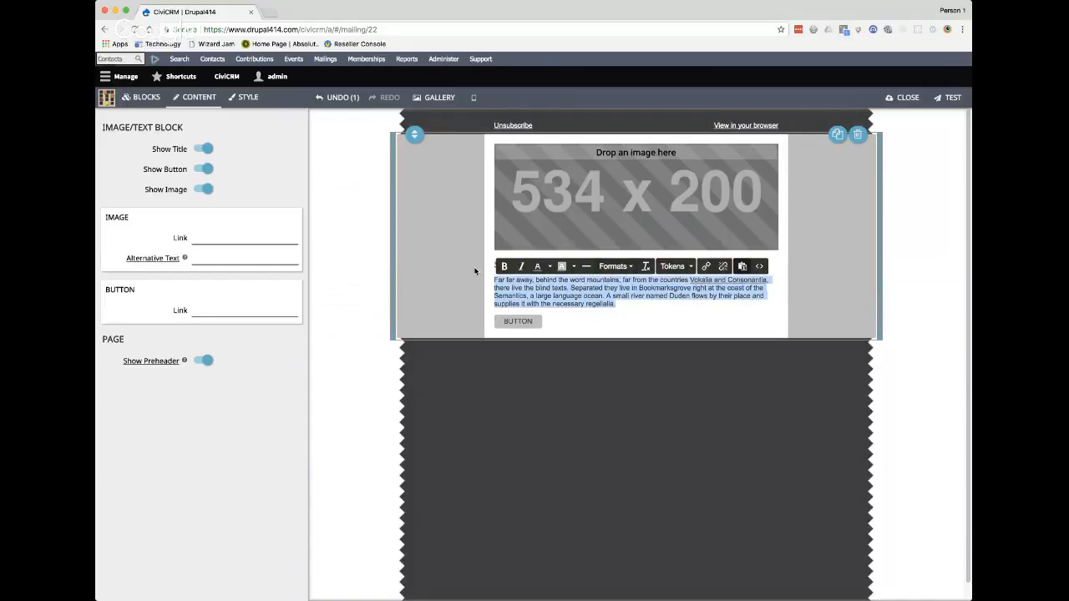
pyautogui.press('BackSpace')
pyautogui.write('This is a cool demo of our newsletter!')
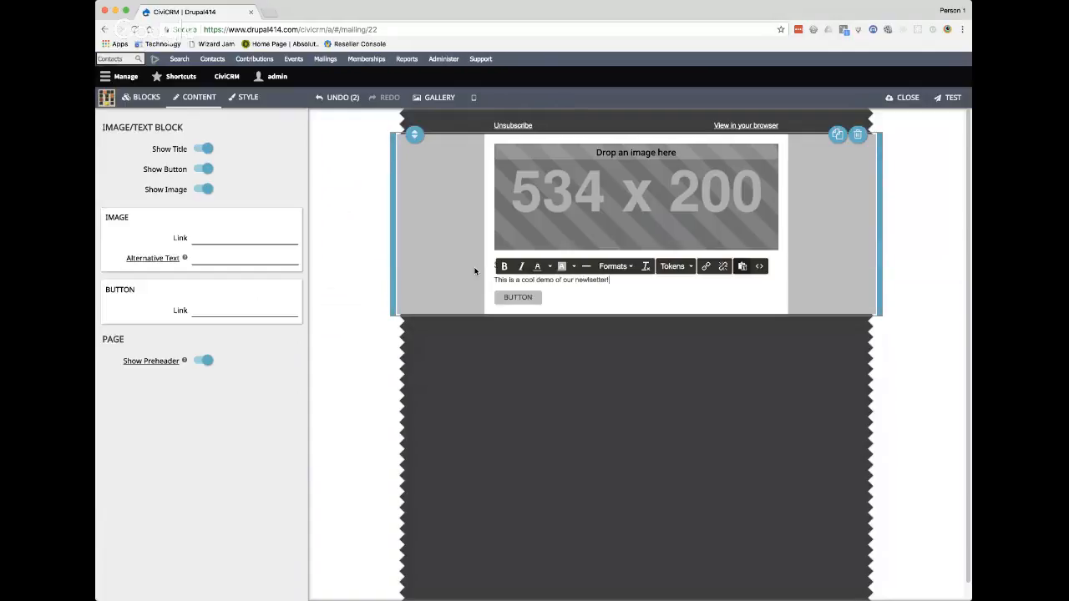
pyautogui.doubleClick(591, 280)
pyautogui.click(624, 282)
pyautogui.moveTo(624, 281); pyautogui.dragTo(576, 282)
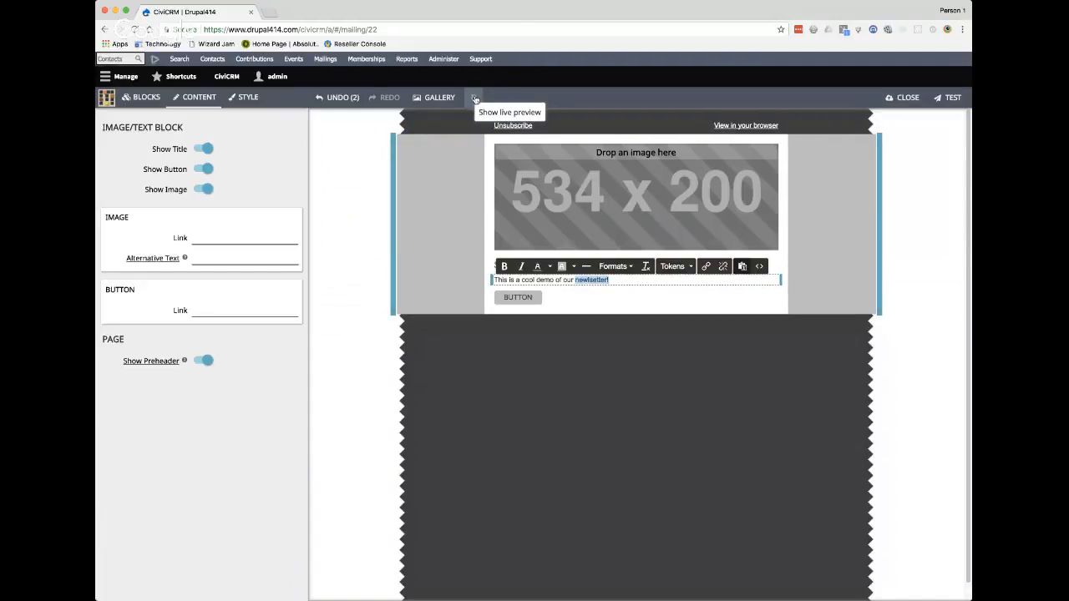
pyautogui.click(624, 280)
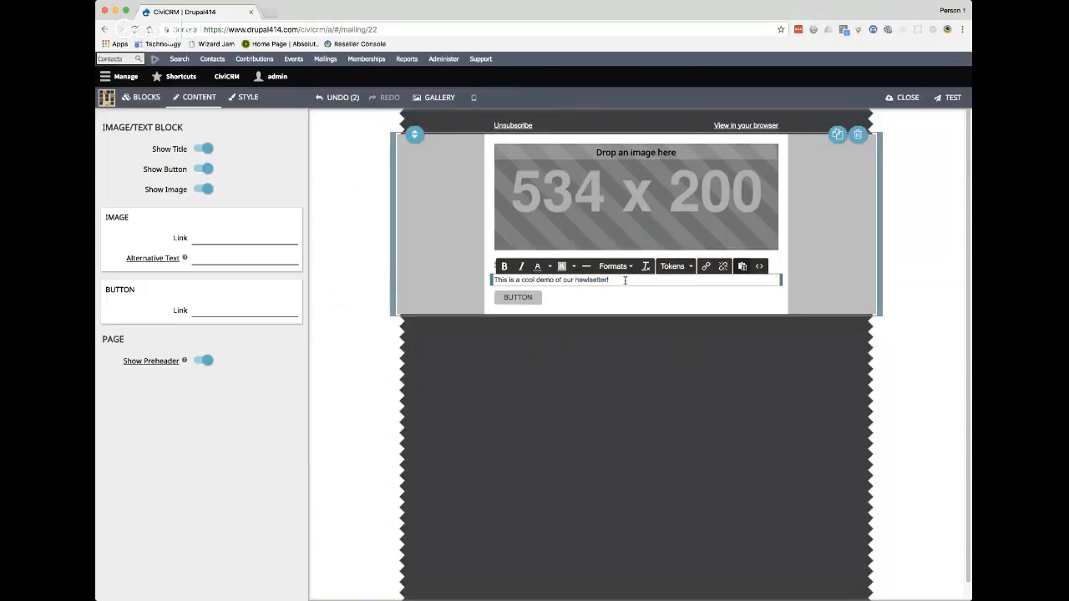
# Step: Show the live preview and compare the newsletter's layout in the desktop, tablet and phone sizes
pyautogui.click(474, 98)
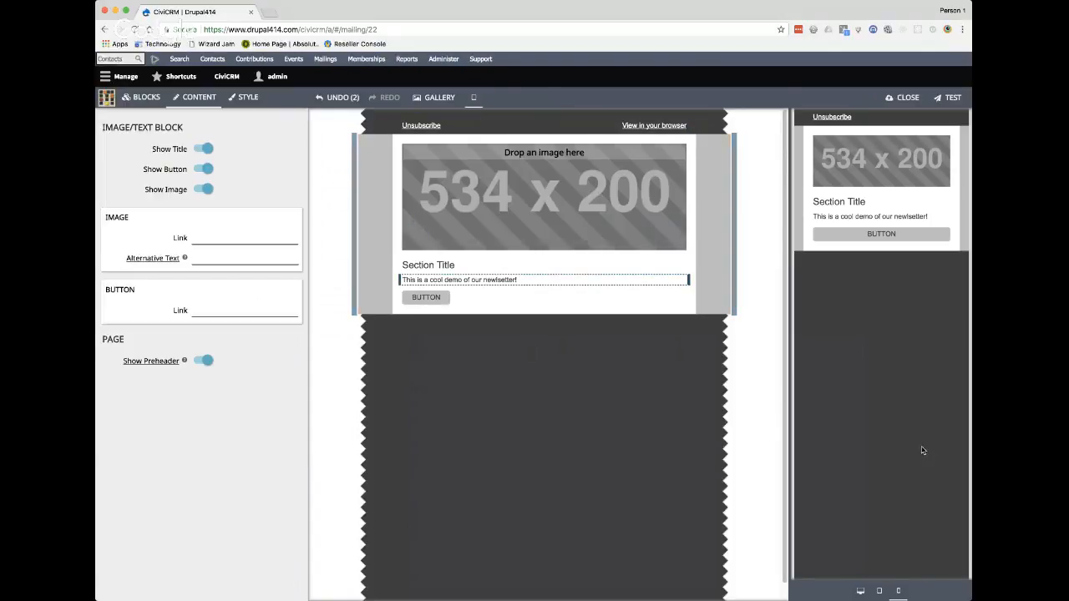
pyautogui.click(860, 592)
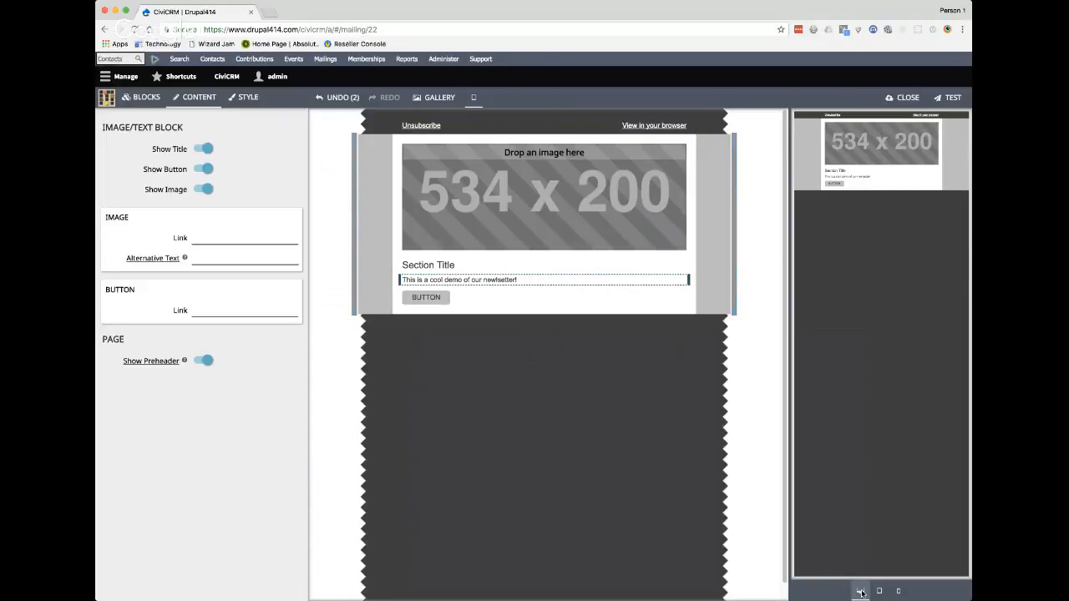
pyautogui.click(879, 590)
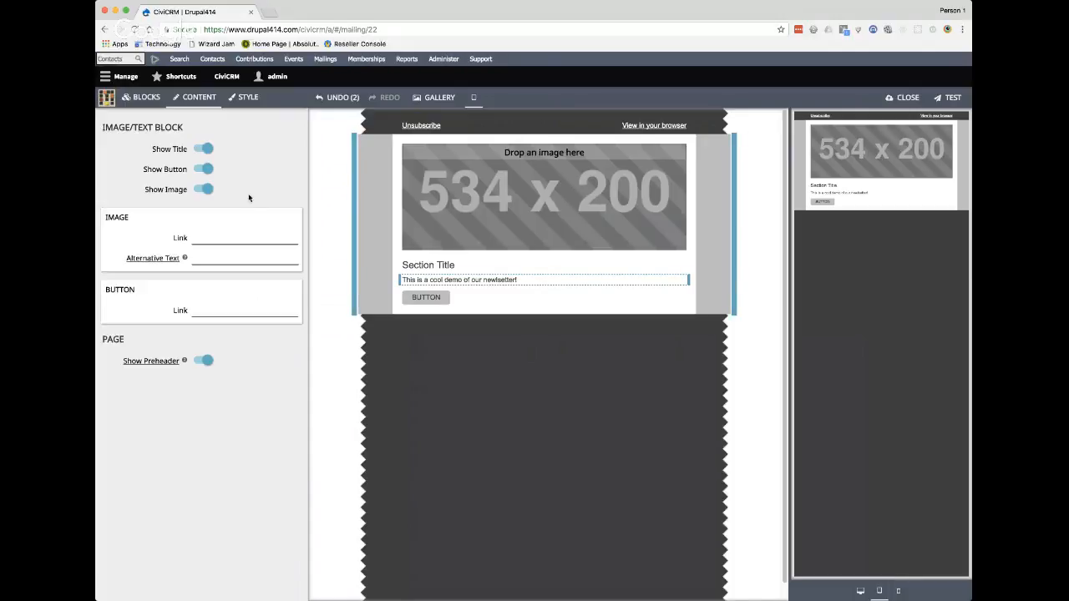
pyautogui.click(879, 591)
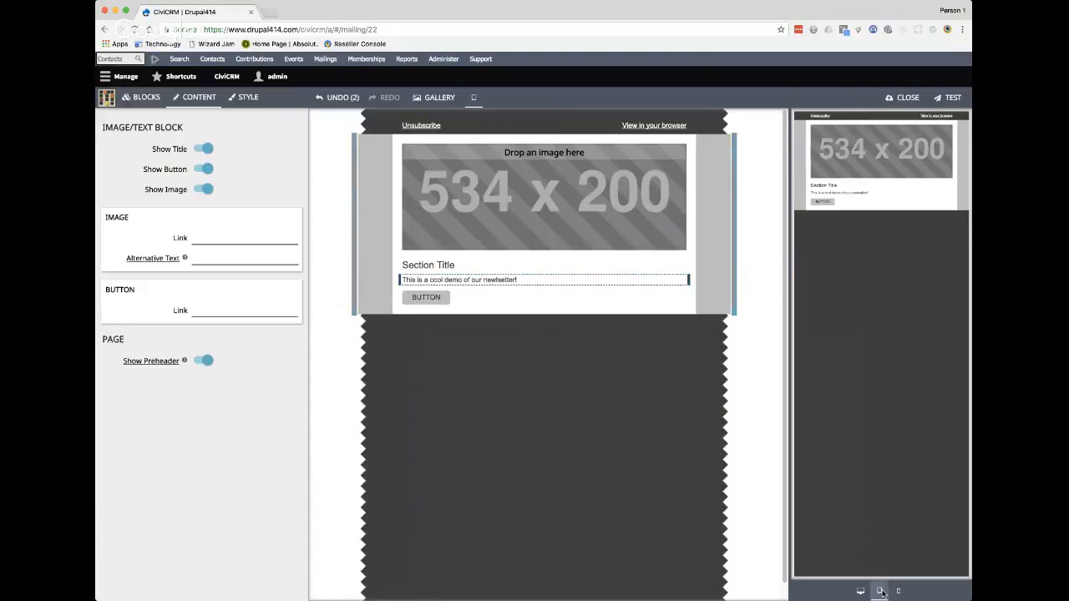
pyautogui.click(861, 591)
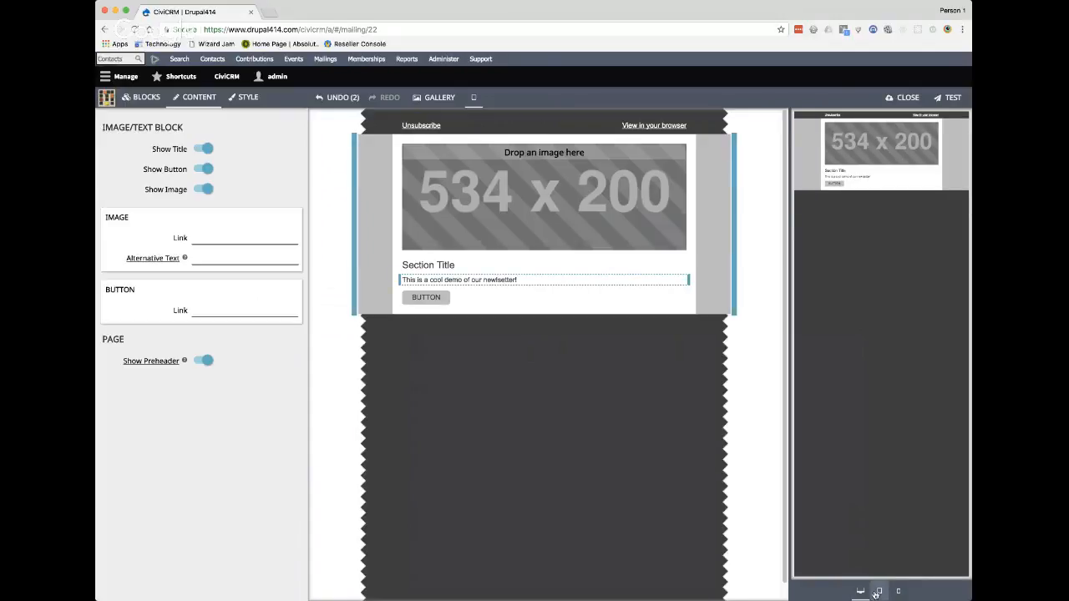
pyautogui.click(879, 591)
pyautogui.click(899, 591)
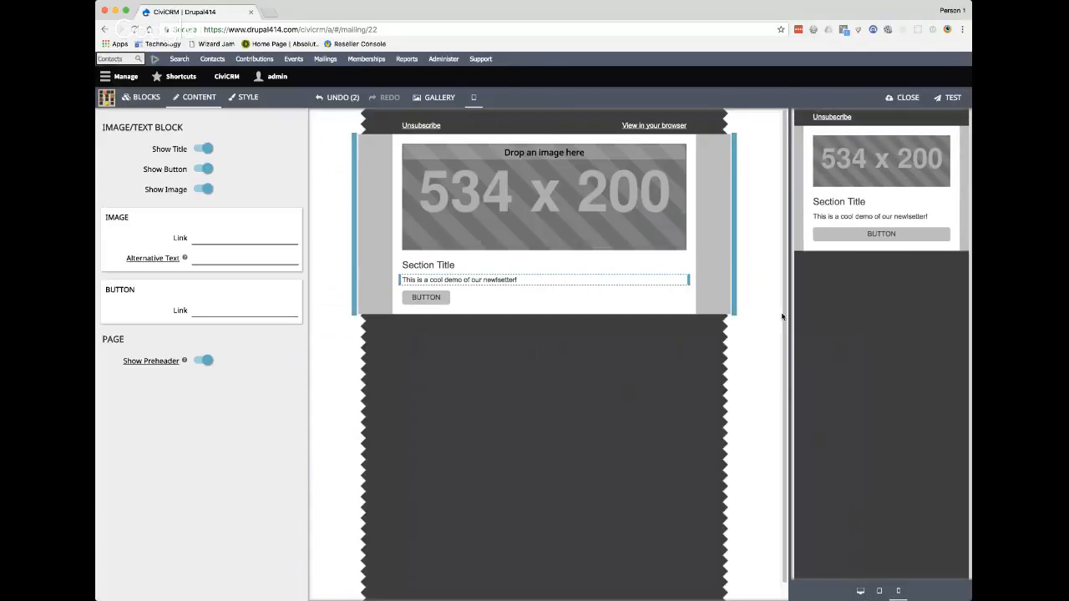
# Step: Make the word "newlsetter!" in the paragraph under the section title bold and red
pyautogui.click(324, 276)
pyautogui.click(518, 279)
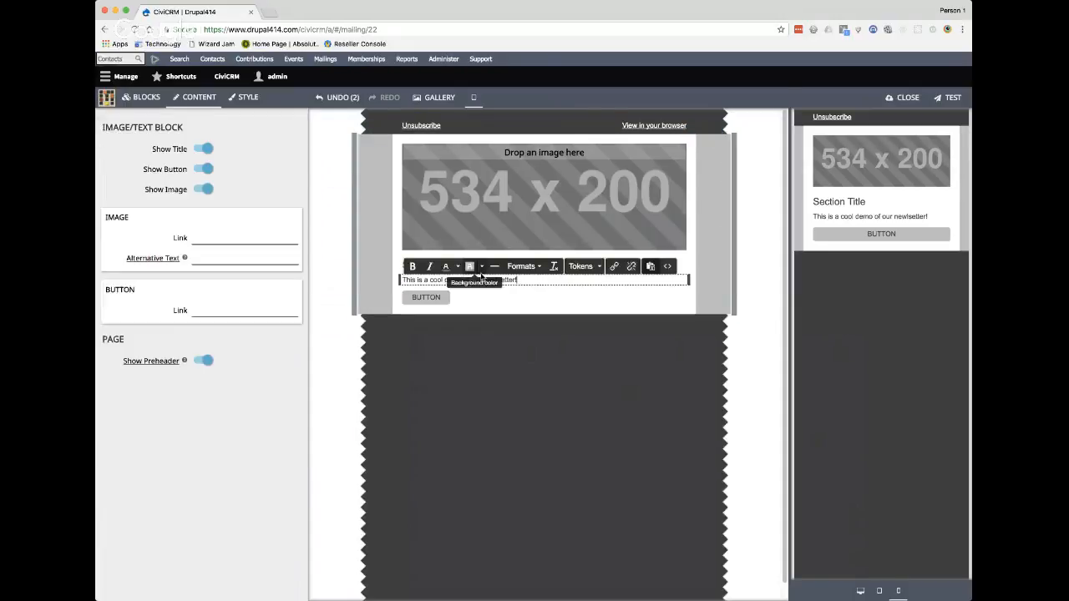
pyautogui.moveTo(483, 280); pyautogui.dragTo(581, 290)
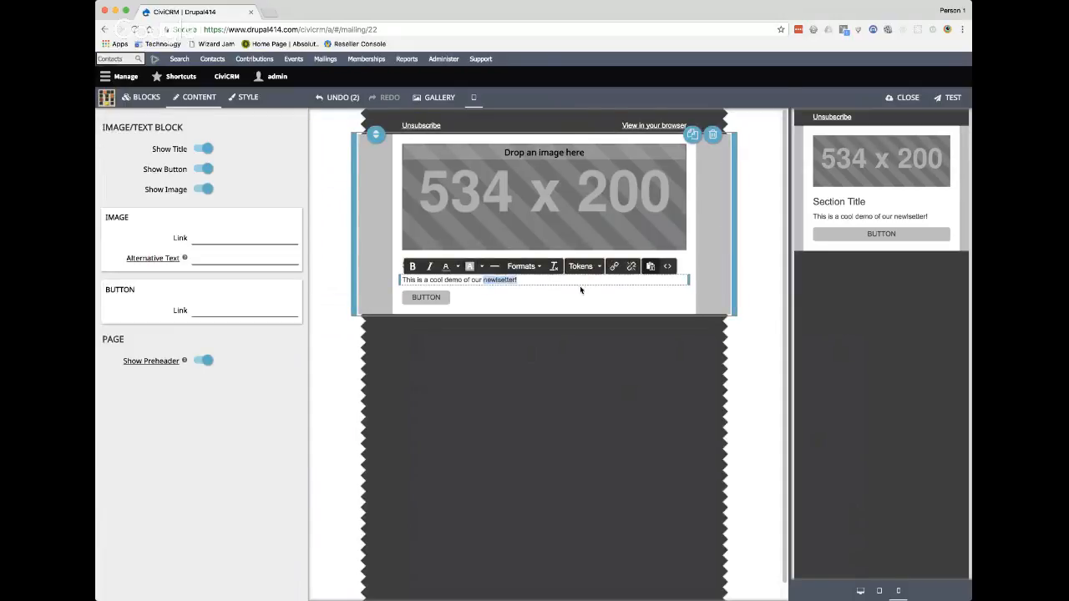
pyautogui.click(413, 266)
pyautogui.click(457, 265)
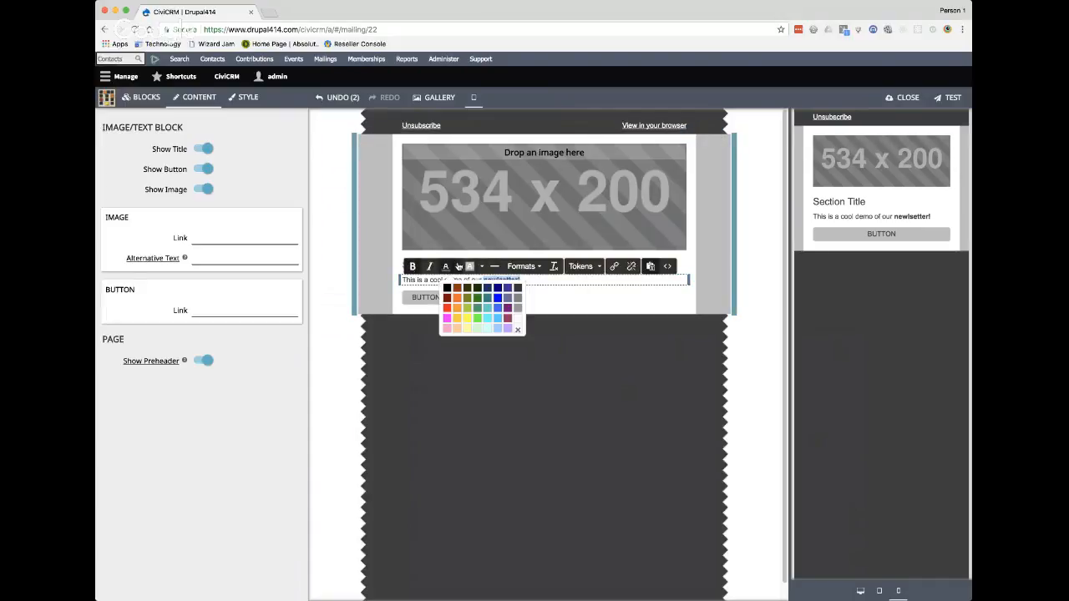
pyautogui.click(444, 311)
pyautogui.click(534, 279)
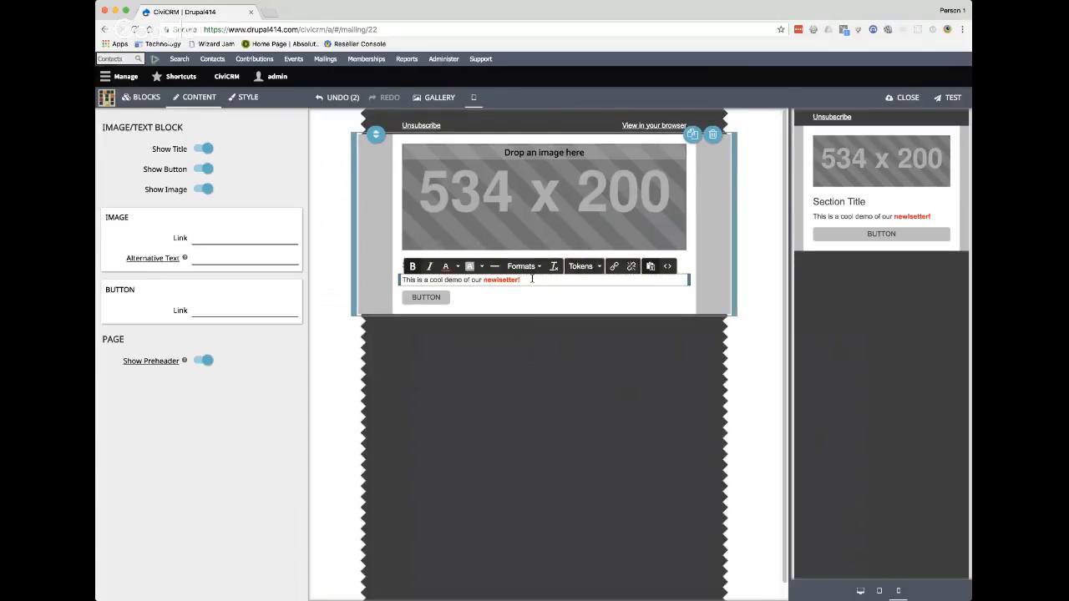
# Step: Leave a blank line below the paragraph and add the greeting "Hi," followed by the First Name token
pyautogui.press('Return')
pyautogui.press('Return')
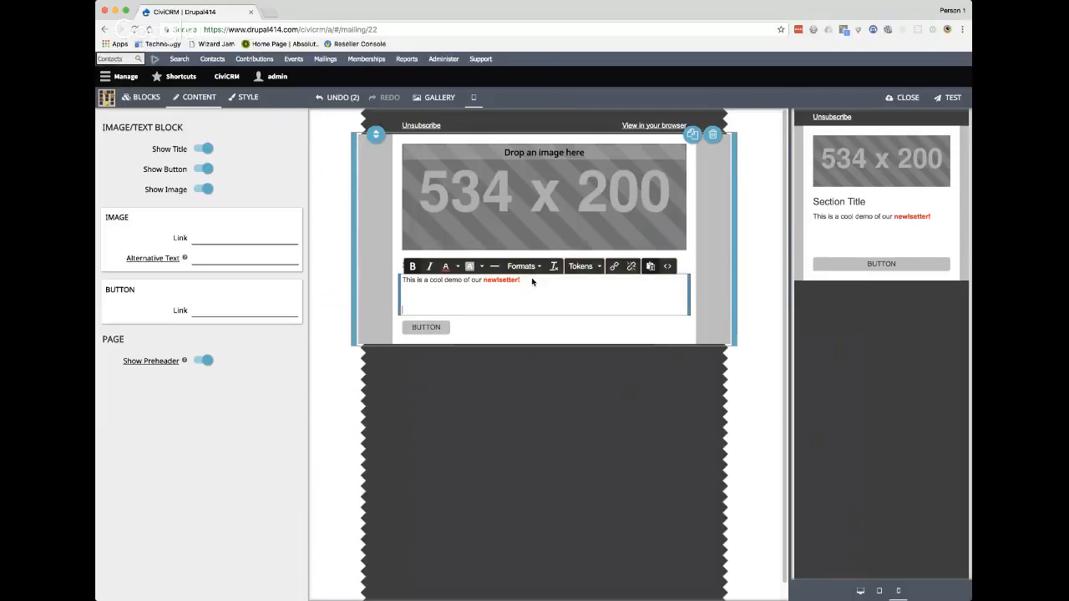
pyautogui.click(598, 266)
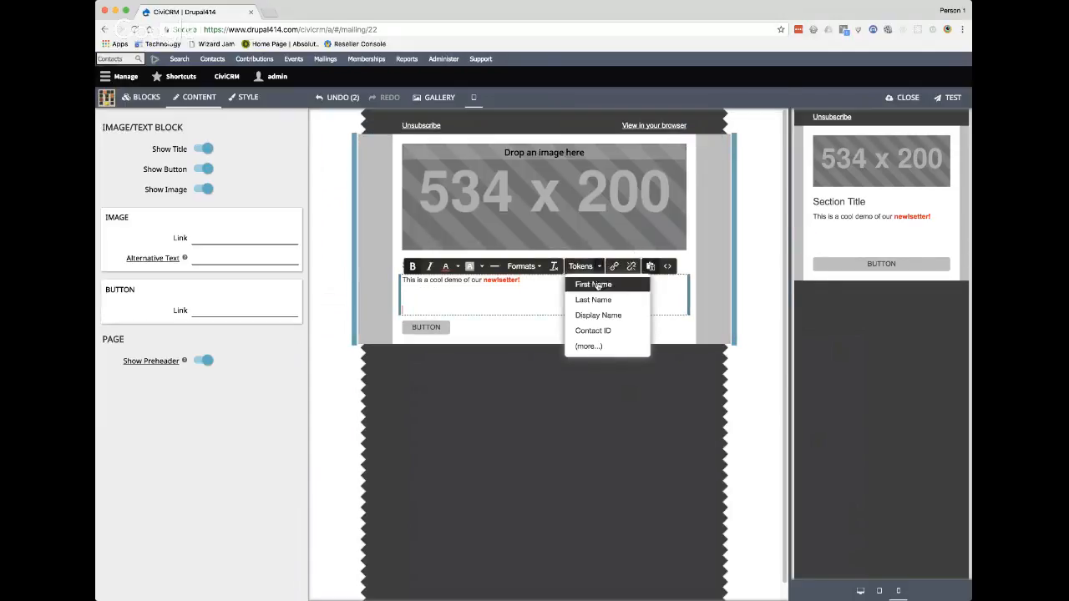
pyautogui.click(439, 306)
pyautogui.write('Hi,')
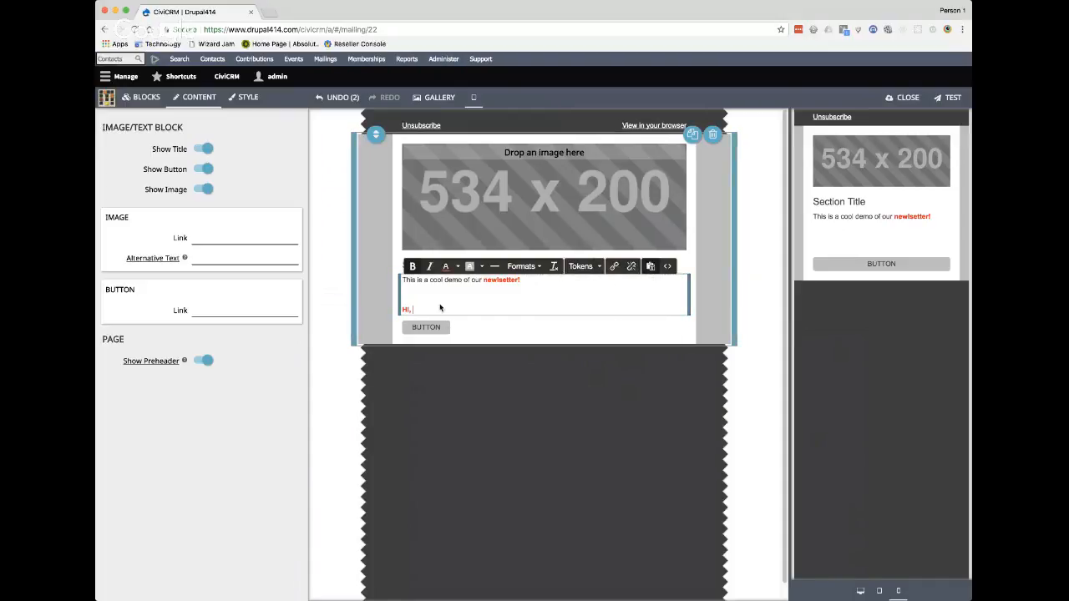
pyautogui.click(582, 267)
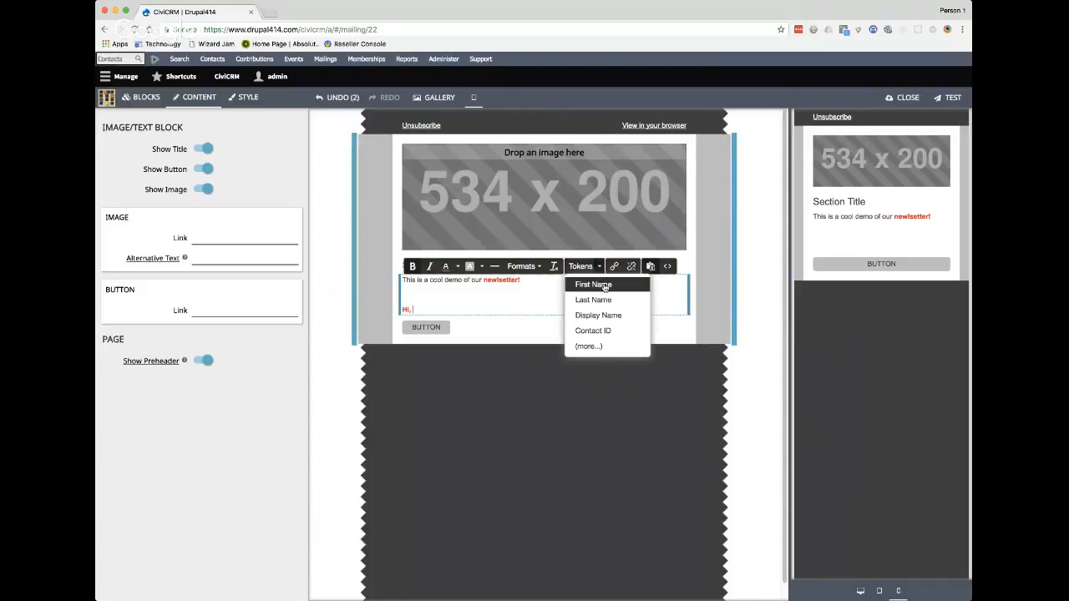
pyautogui.click(603, 286)
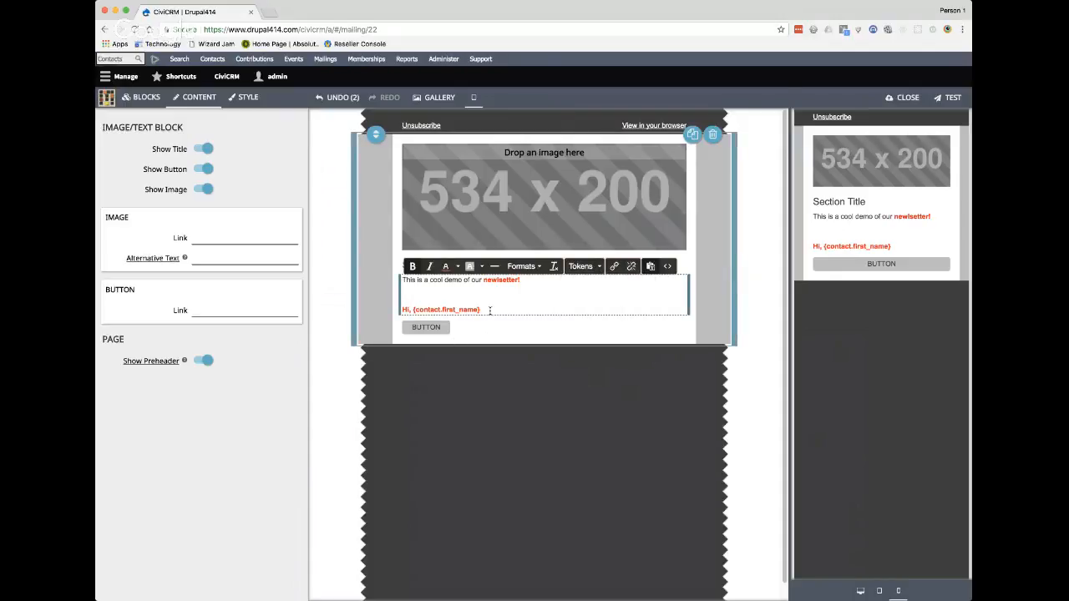
# Step: End the greeting with a colon and add the line "Are you impressed that I know your name?" below it
pyautogui.write(':')
pyautogui.press('Return')
pyautogui.write('Are you ')
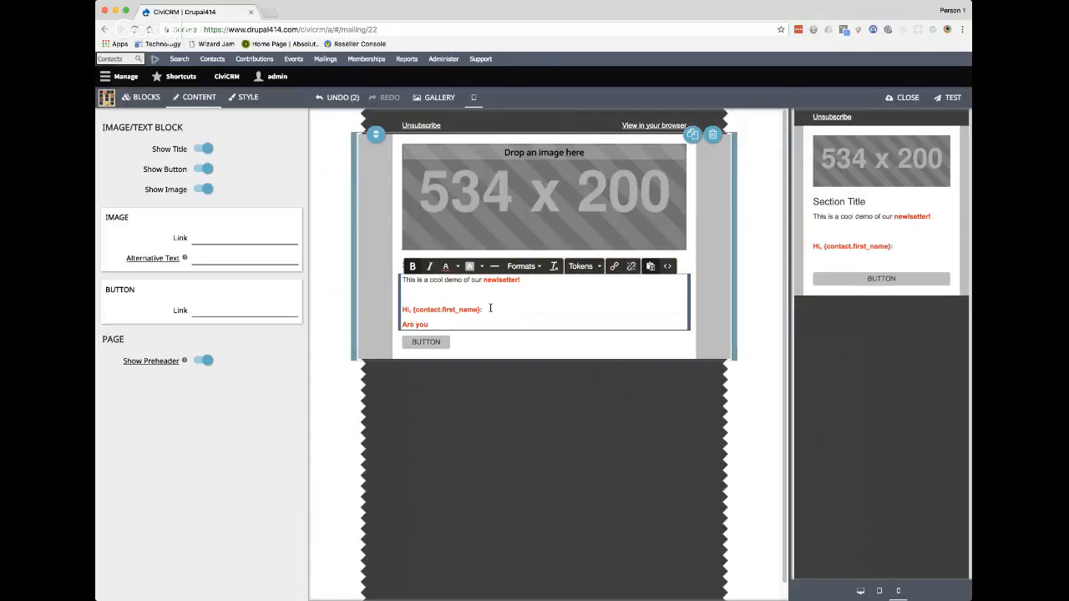
pyautogui.write('impressed')
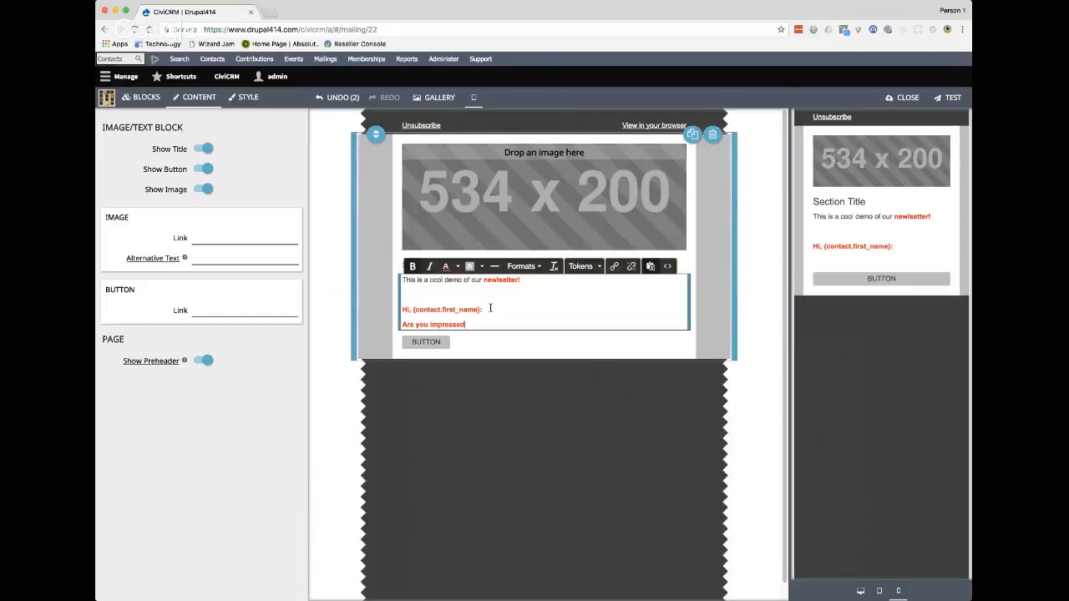
pyautogui.write(' that I know your name?')
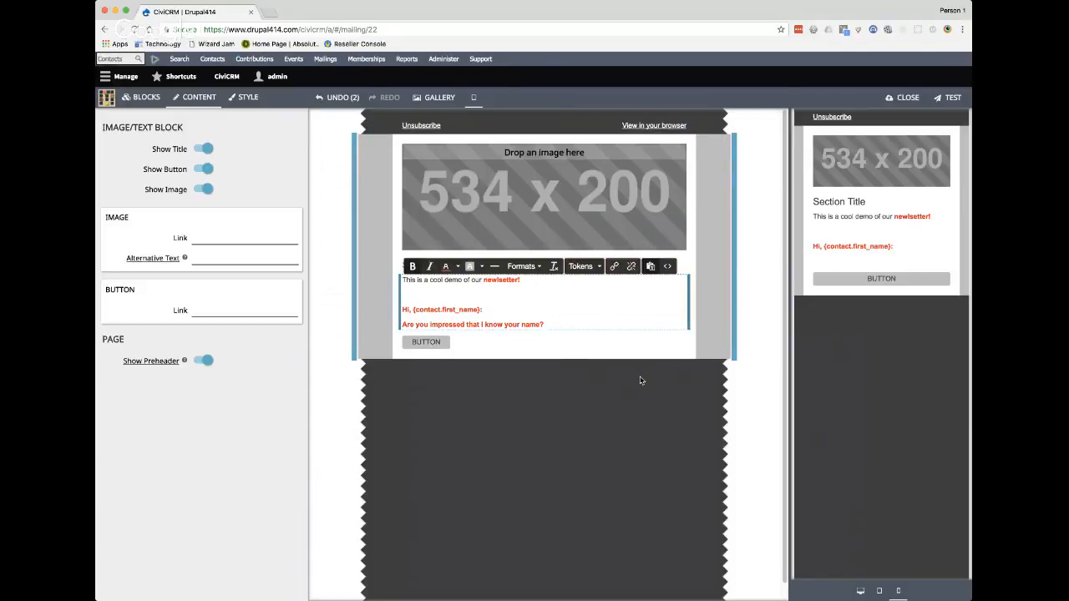
pyautogui.click(596, 375)
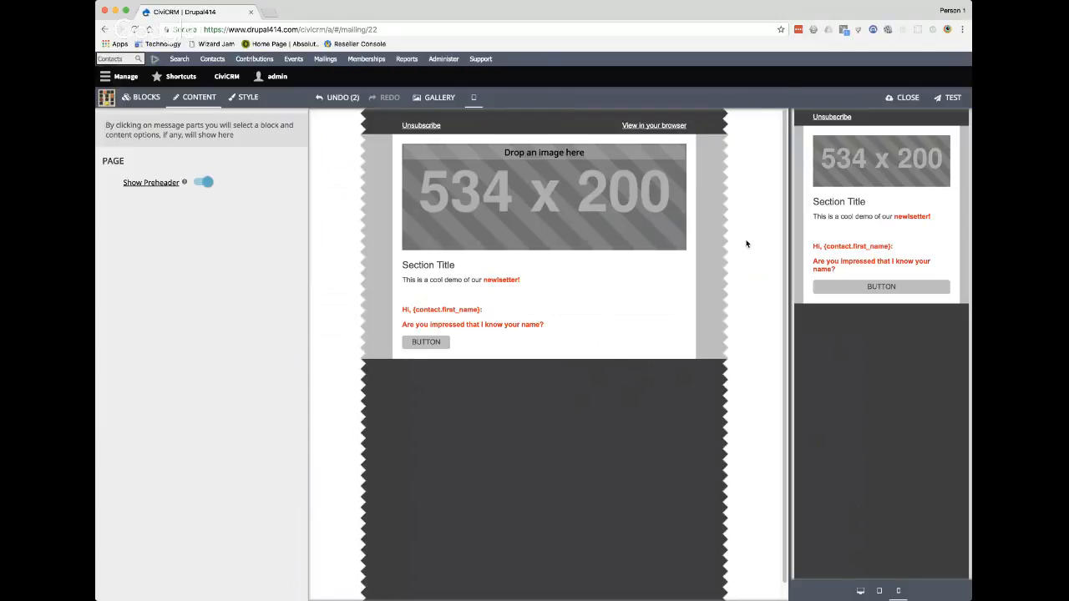
# Step: Upload the photo of two men working at laptops into the 534 x 200 placeholder and remove the blank line above the greeting
pyautogui.moveTo(415, 235)
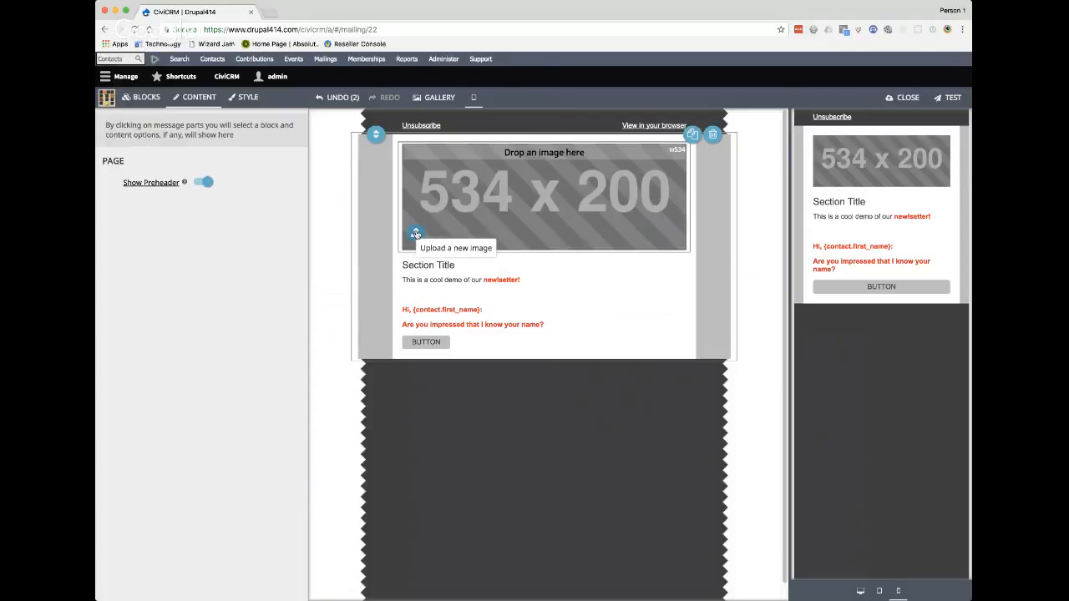
pyautogui.click(416, 233)
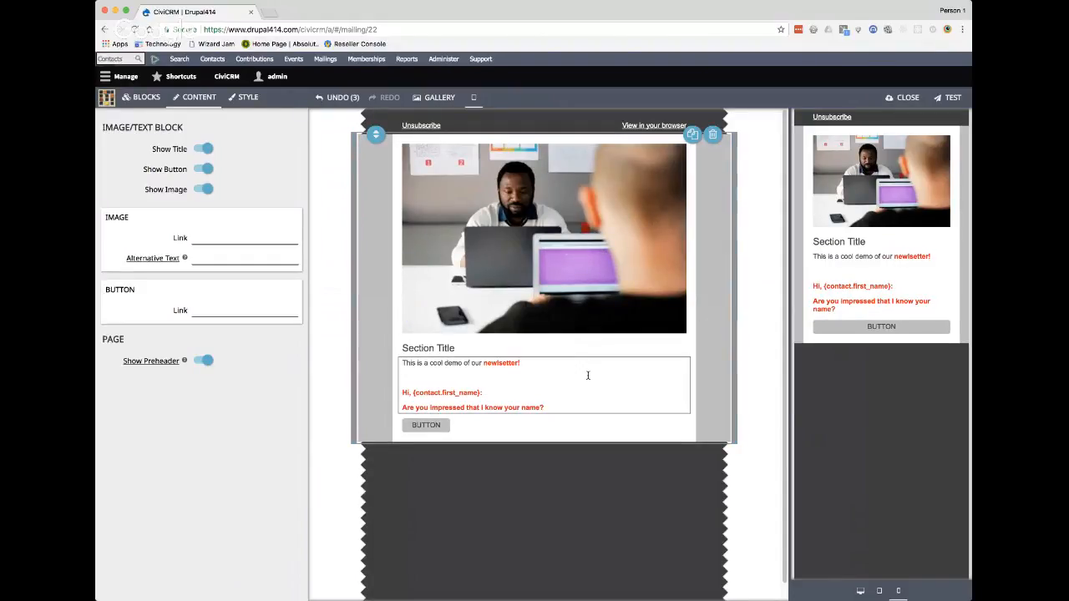
pyautogui.click(450, 376)
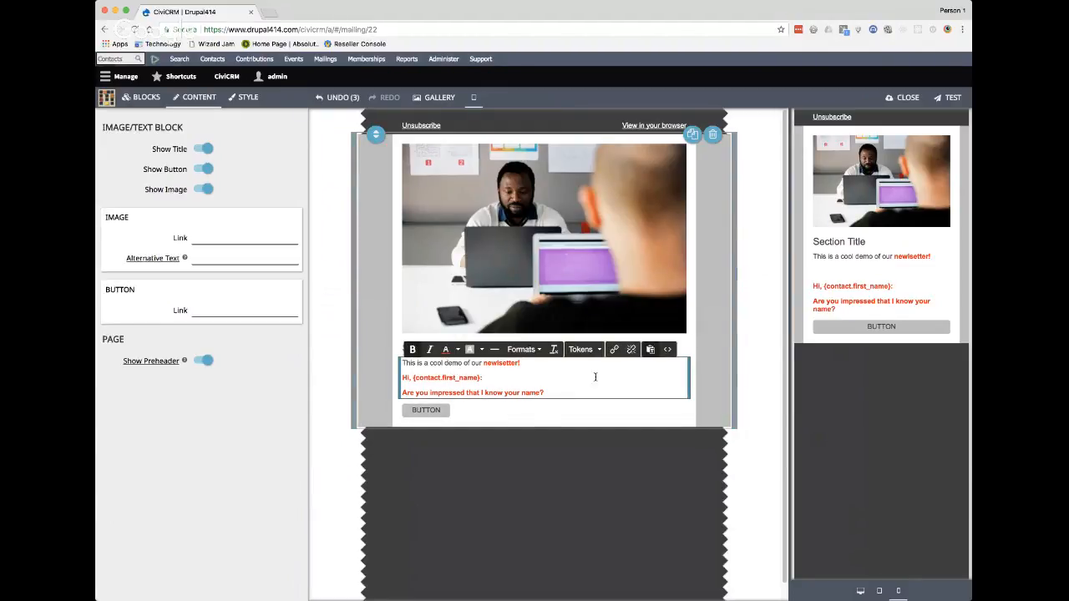
pyautogui.click(568, 244)
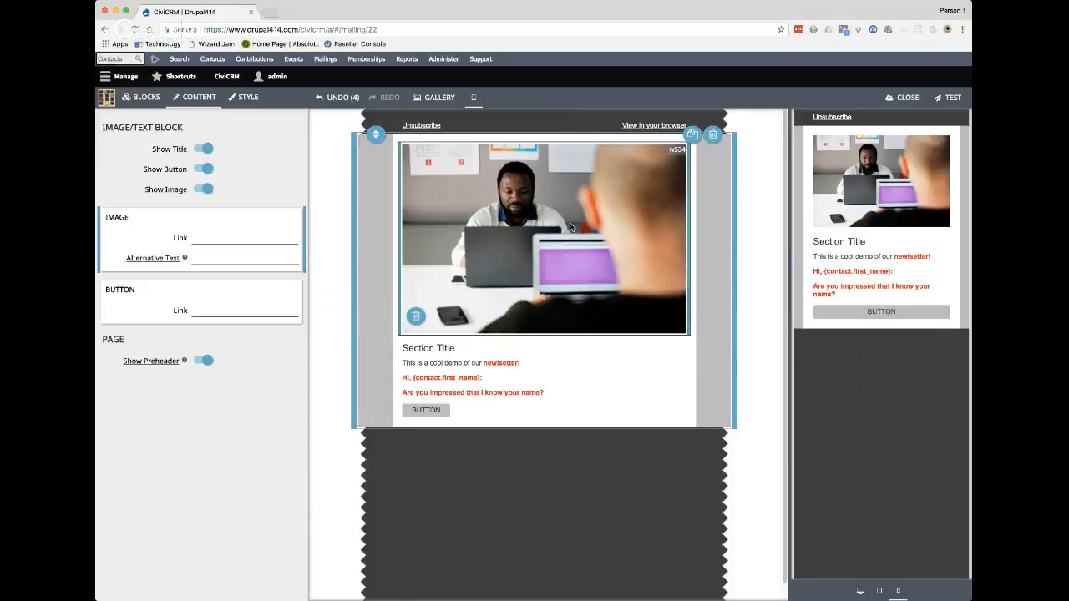
# Step: Replace the section title under the photo with "This guy is working hard!"
pyautogui.click(447, 348)
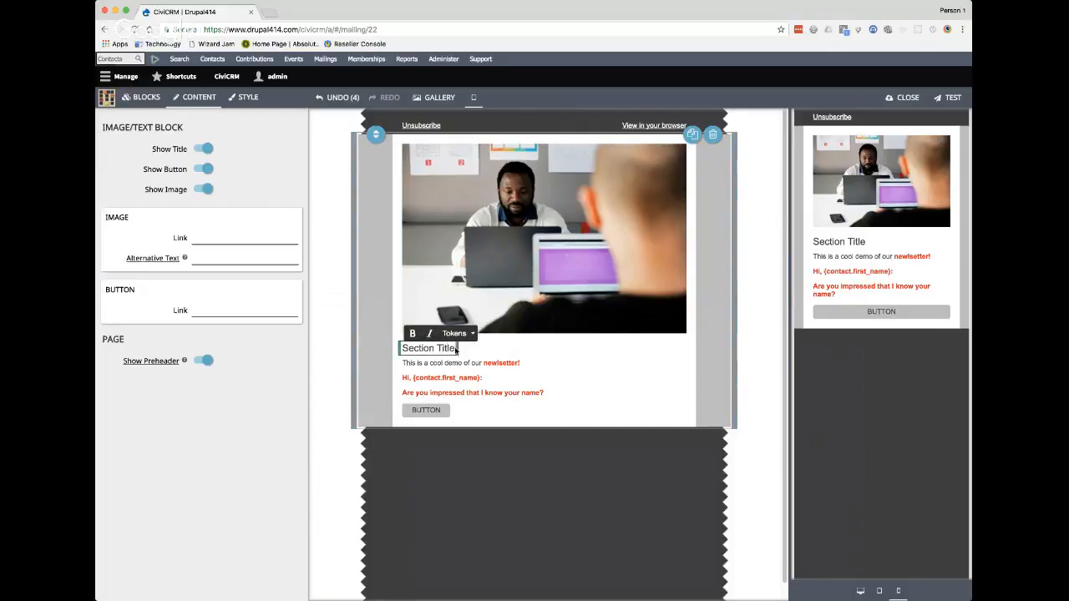
pyautogui.tripleClick(451, 349)
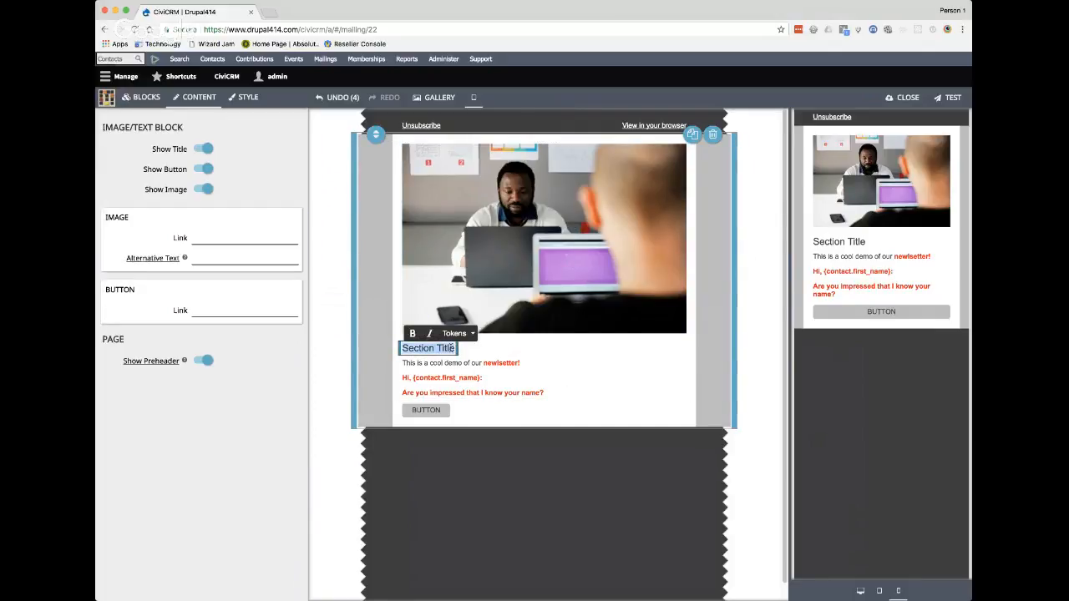
pyautogui.write('his ')
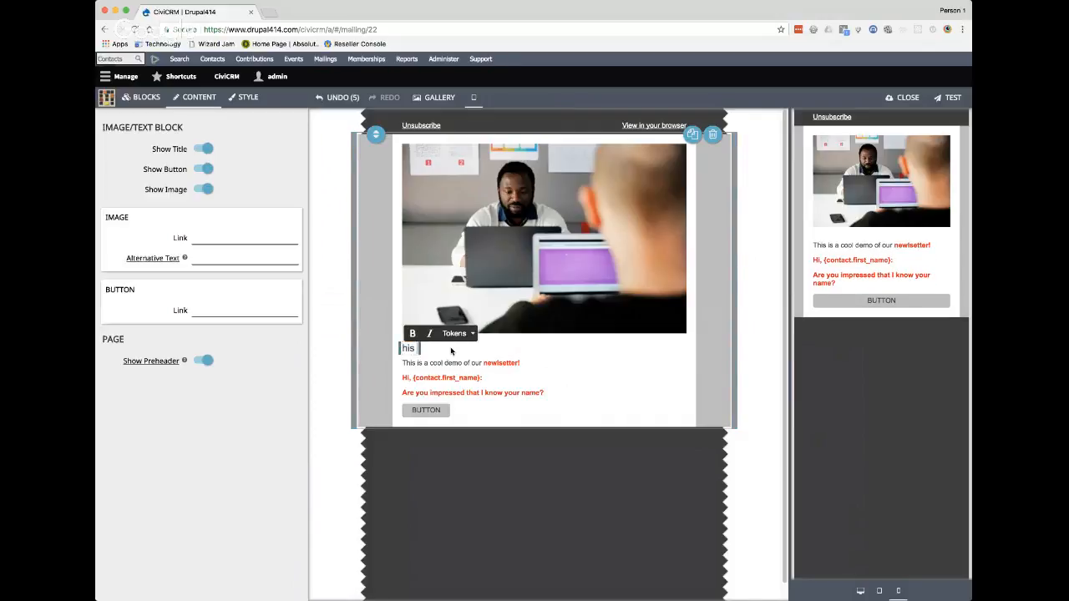
pyautogui.write('guy is wo')
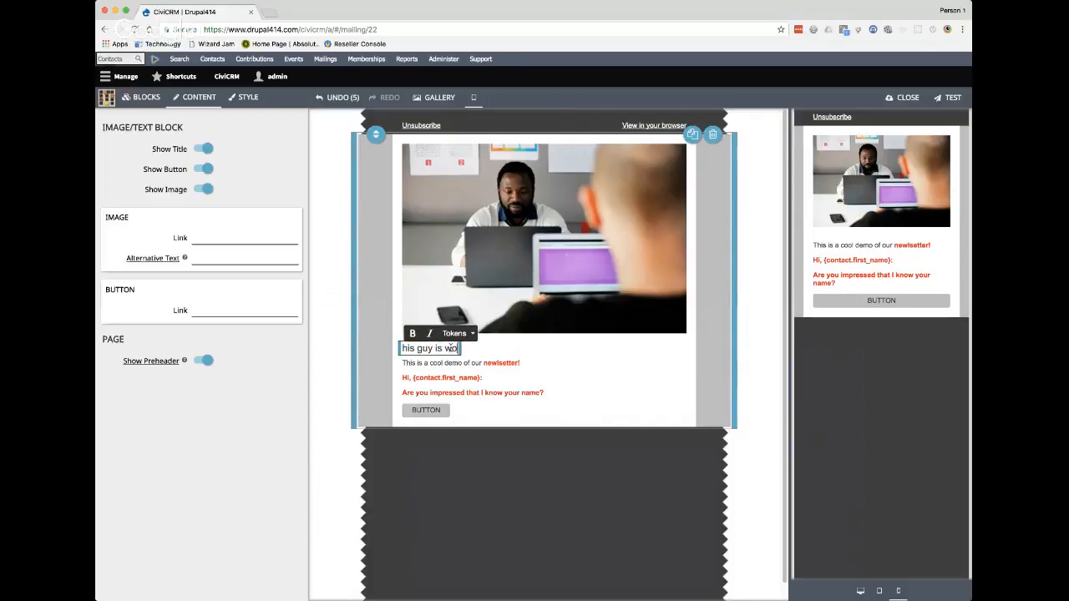
pyautogui.write('rking hard!')
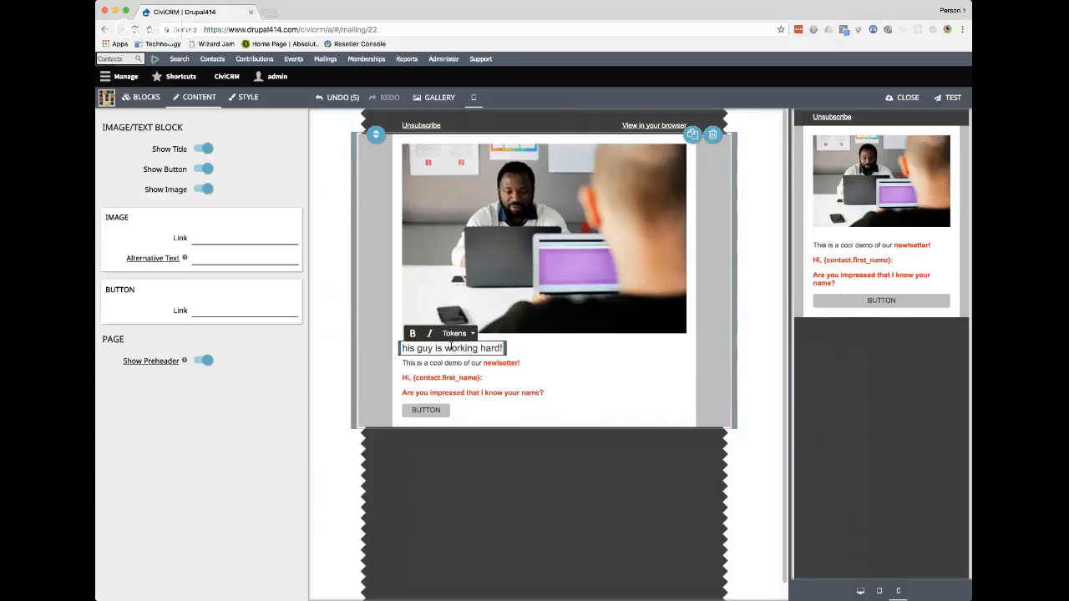
pyautogui.write('T')
pyautogui.click(550, 392)
pyautogui.moveTo(547, 393); pyautogui.dragTo(485, 393)
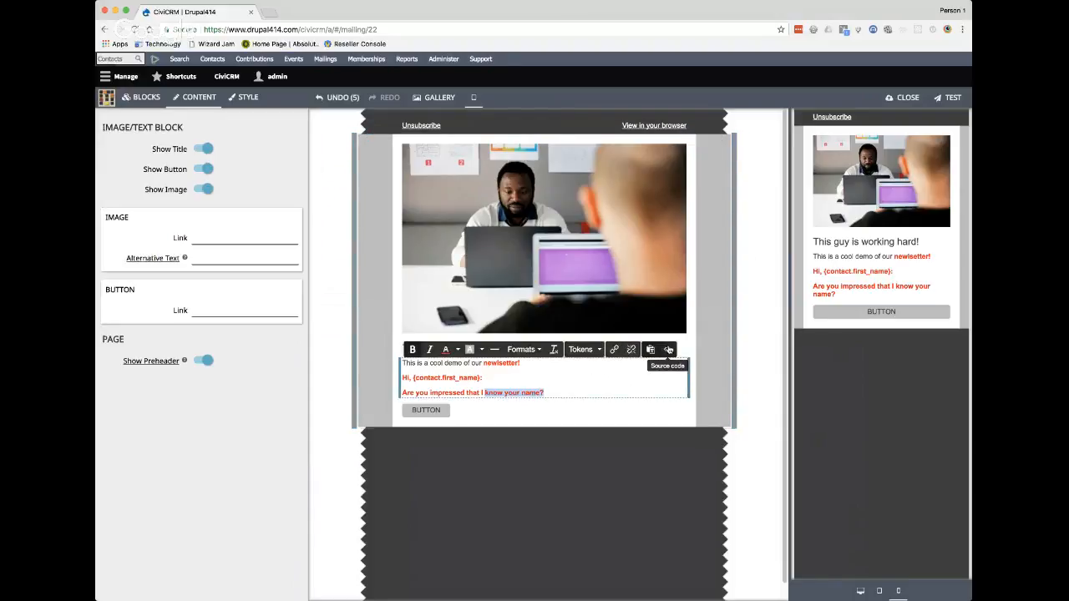
pyautogui.click(703, 359)
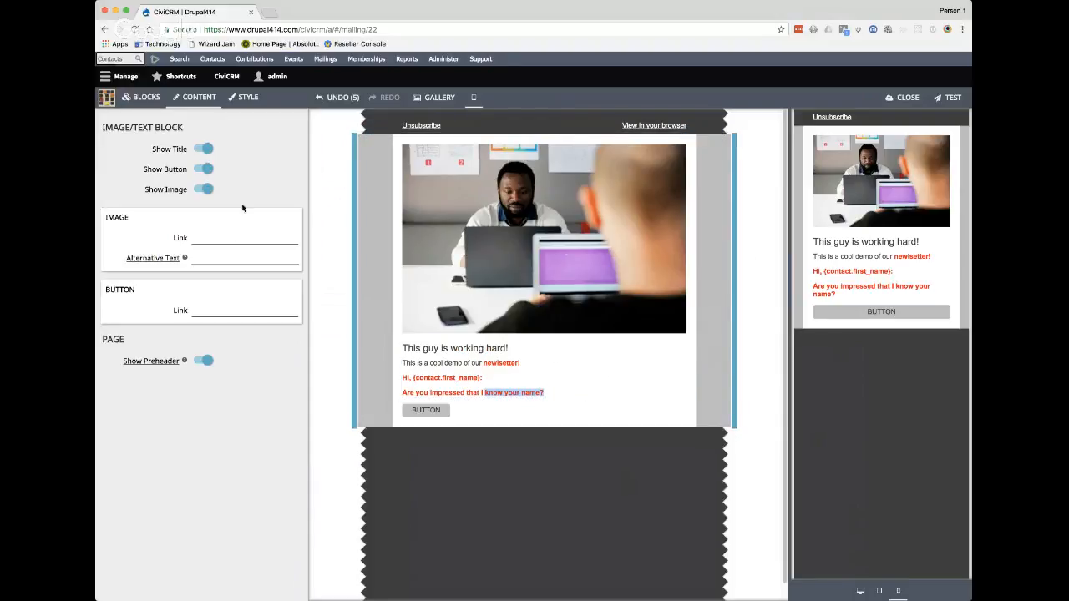
# Step: Add the 570 x 200 image block directly below the photo and text block
pyautogui.click(163, 97)
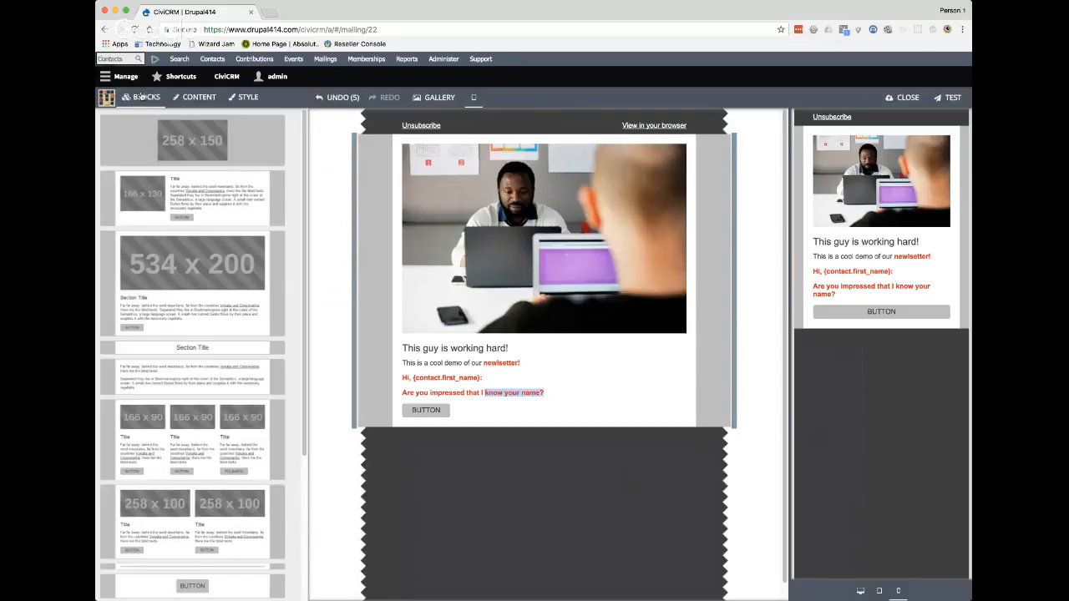
pyautogui.scroll(-1, 286, 366)
pyautogui.scroll(-4, 276, 364)
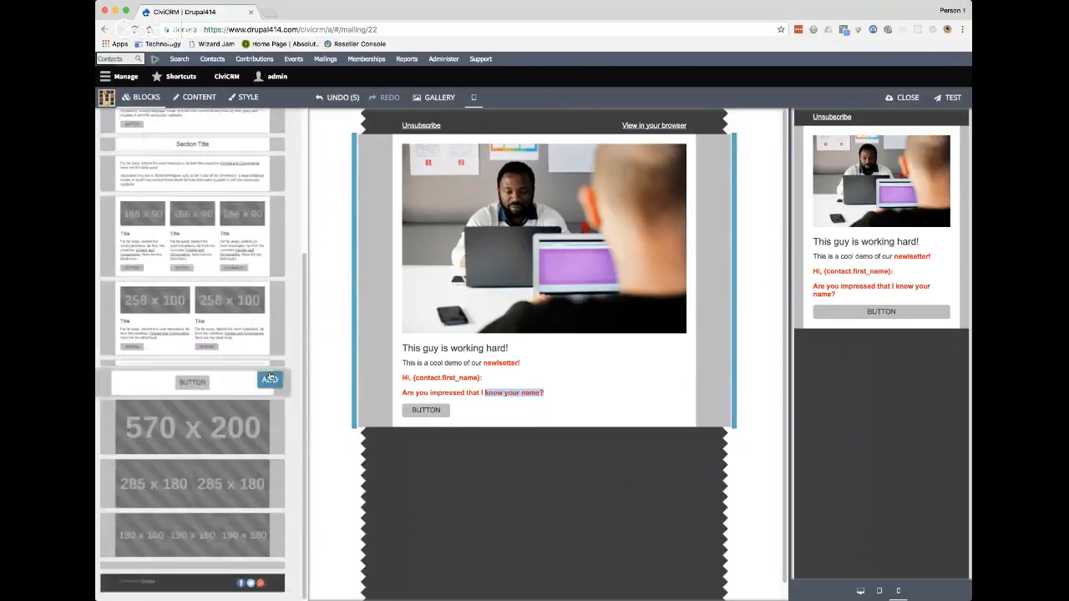
pyautogui.moveTo(208, 430); pyautogui.dragTo(492, 488)
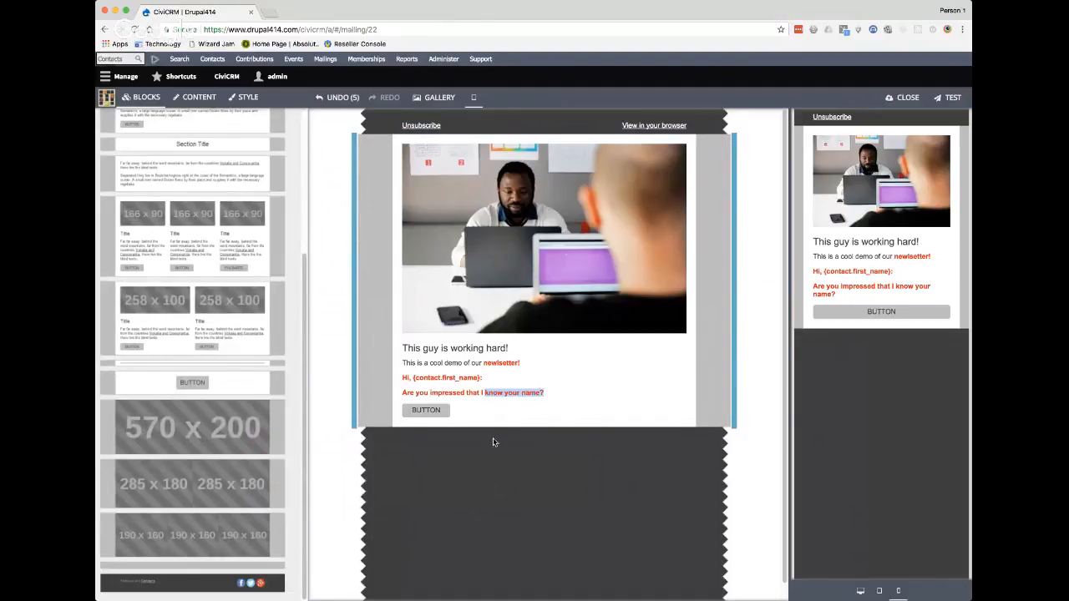
pyautogui.scroll(-1, 577, 440)
pyautogui.scroll(1, 576, 435)
pyautogui.scroll(-1, 574, 433)
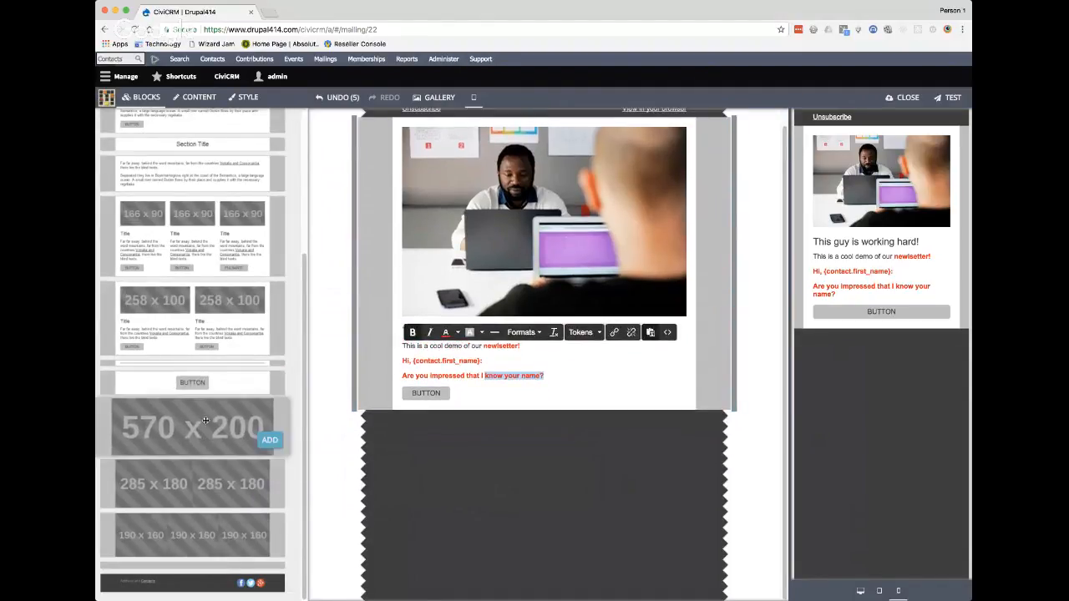
pyautogui.moveTo(205, 424); pyautogui.dragTo(553, 429)
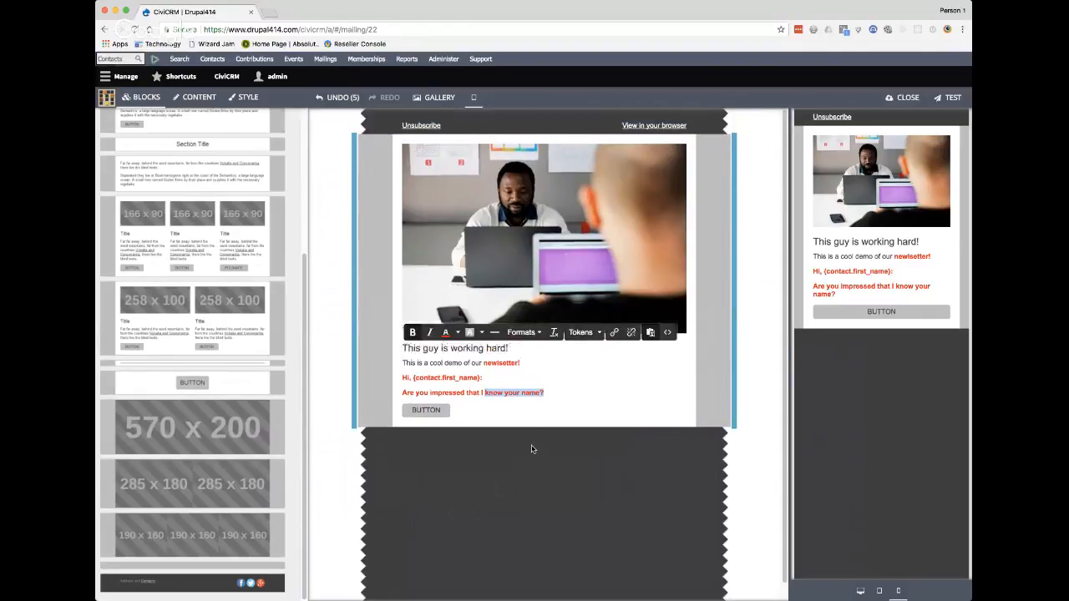
pyautogui.moveTo(251, 434); pyautogui.dragTo(555, 437)
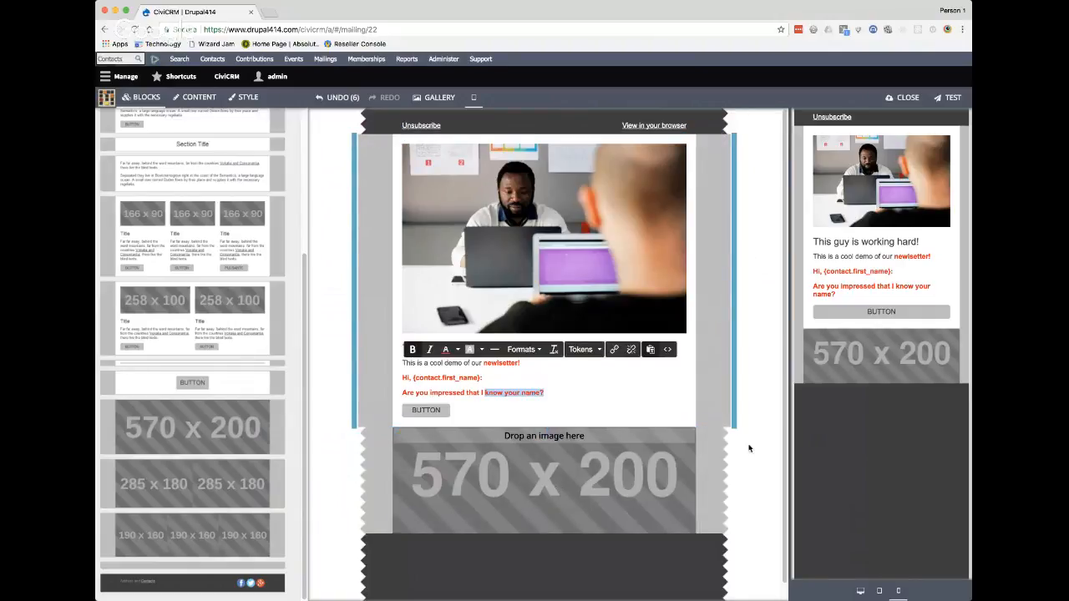
# Step: Select the 570 x 200 image block and show its content options
pyautogui.scroll(-1, 765, 438)
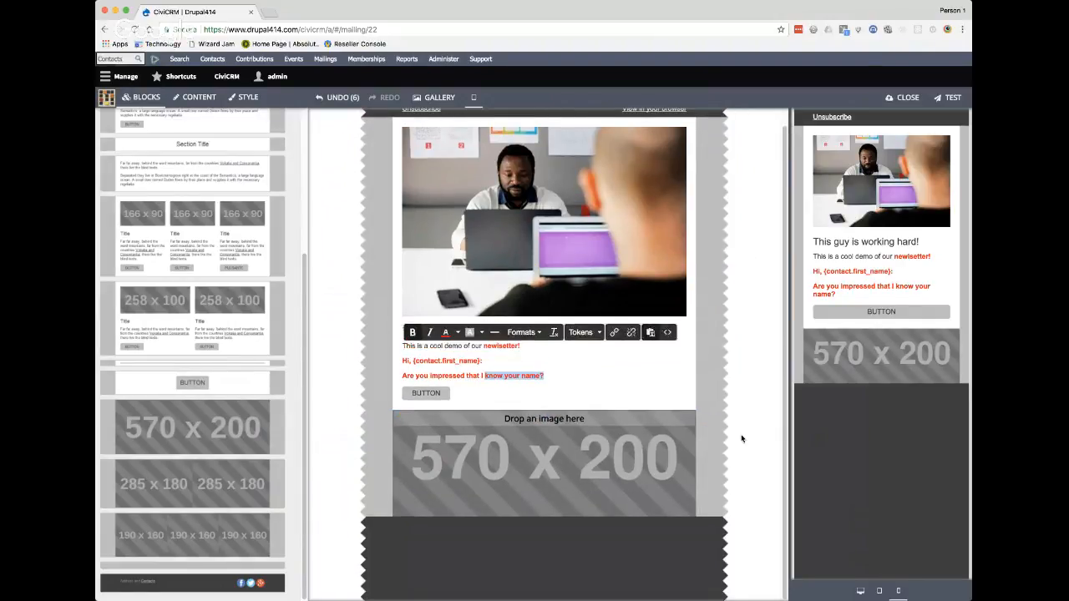
pyautogui.scroll(1, 673, 417)
pyautogui.scroll(-1, 653, 516)
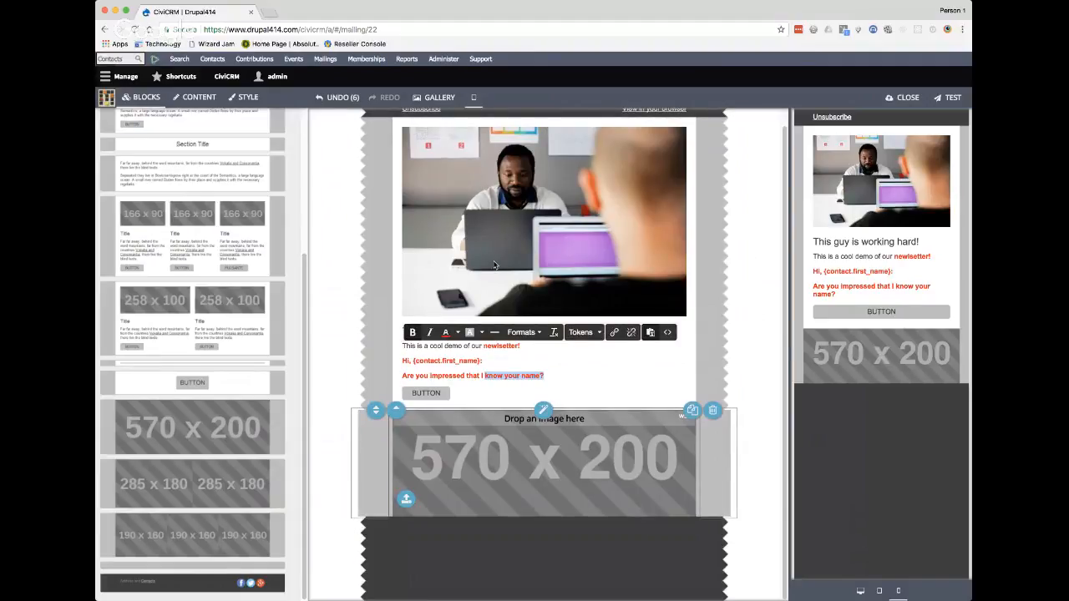
pyautogui.scroll(1, 495, 279)
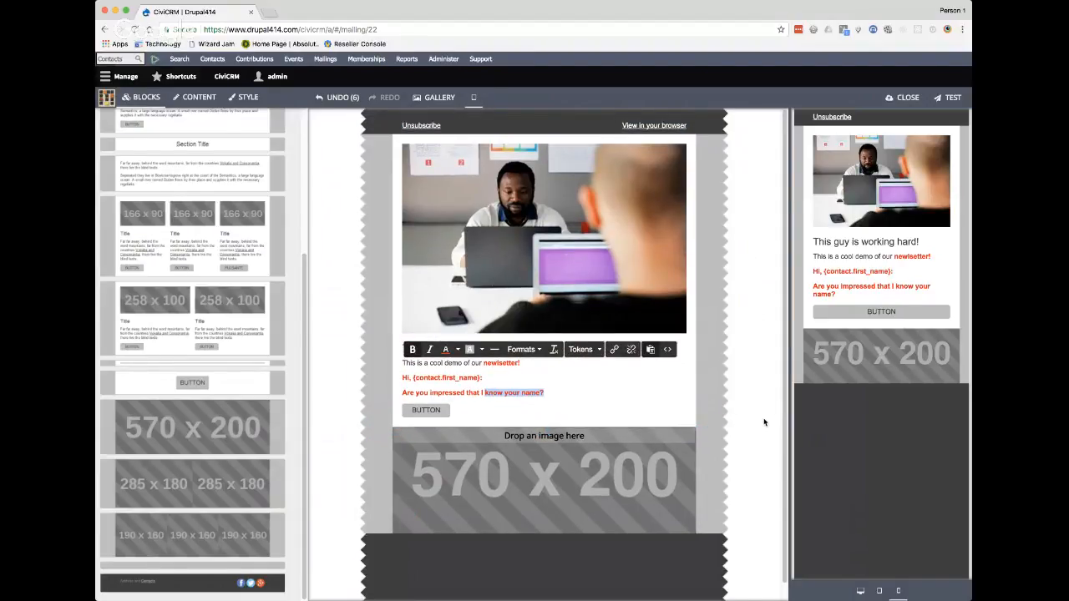
pyautogui.moveTo(491, 509)
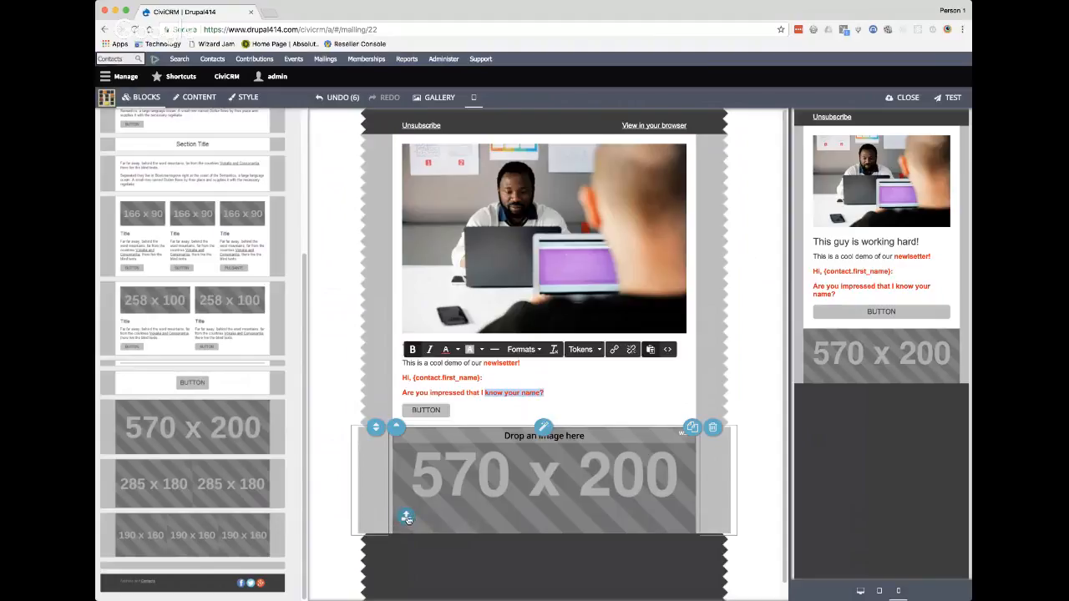
pyautogui.click(676, 504)
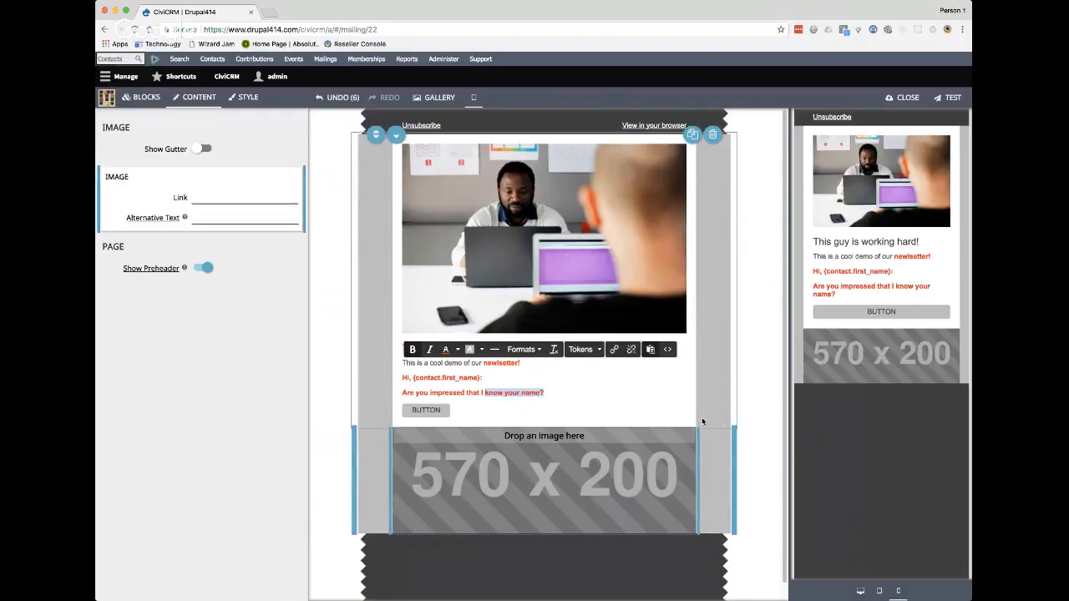
# Step: Fill the 570 x 200 placeholder with the flag-painted peace-sign hand photo and look over the newsletter layout
pyautogui.click(745, 360)
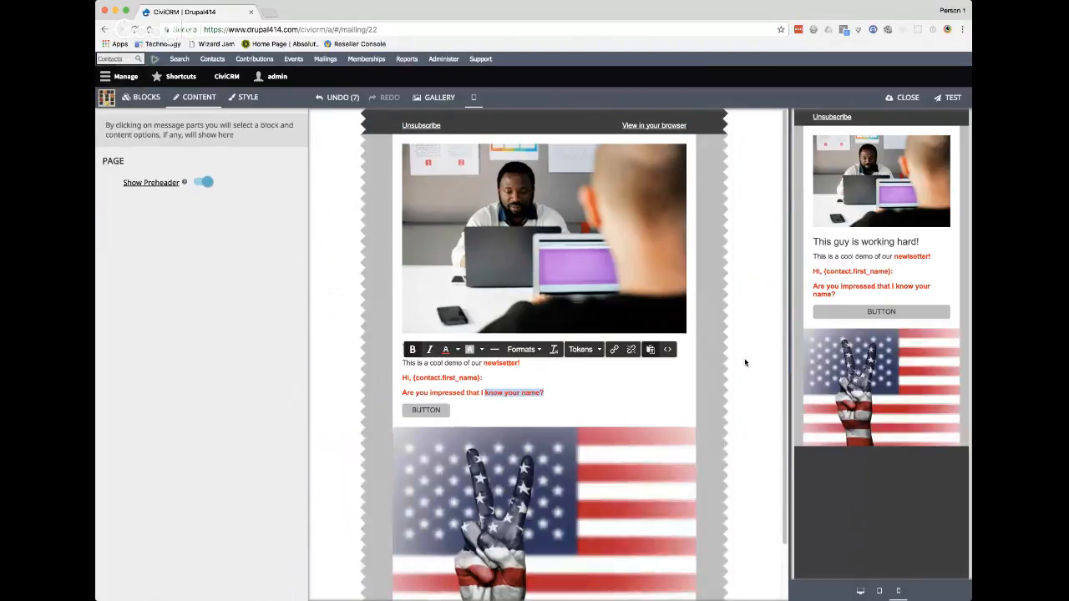
pyautogui.scroll(-2, 745, 367)
pyautogui.scroll(1, 745, 373)
pyautogui.scroll(-1, 743, 369)
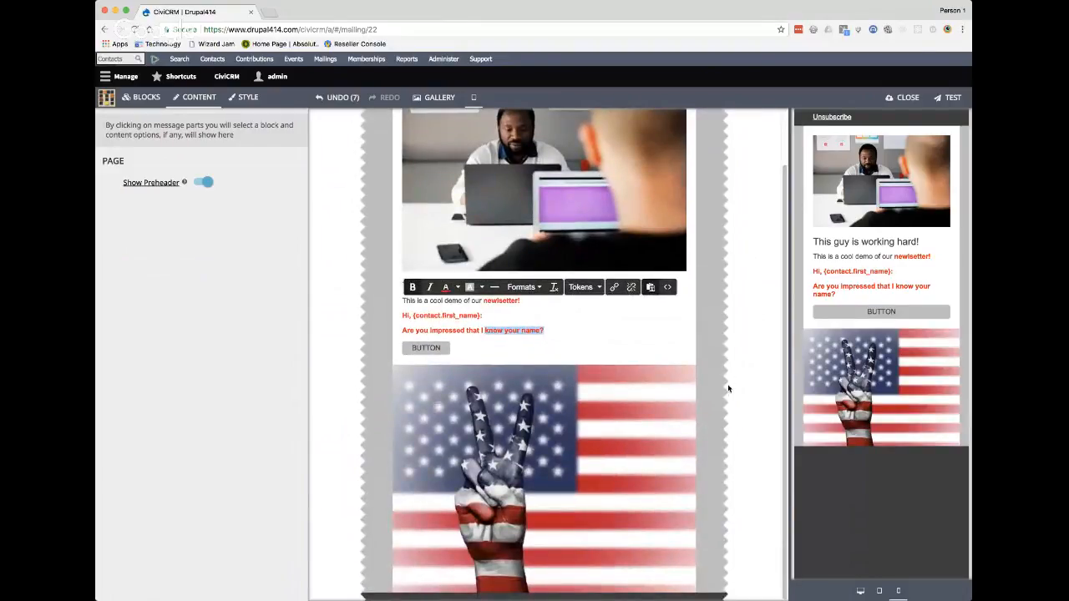
pyautogui.scroll(1, 729, 386)
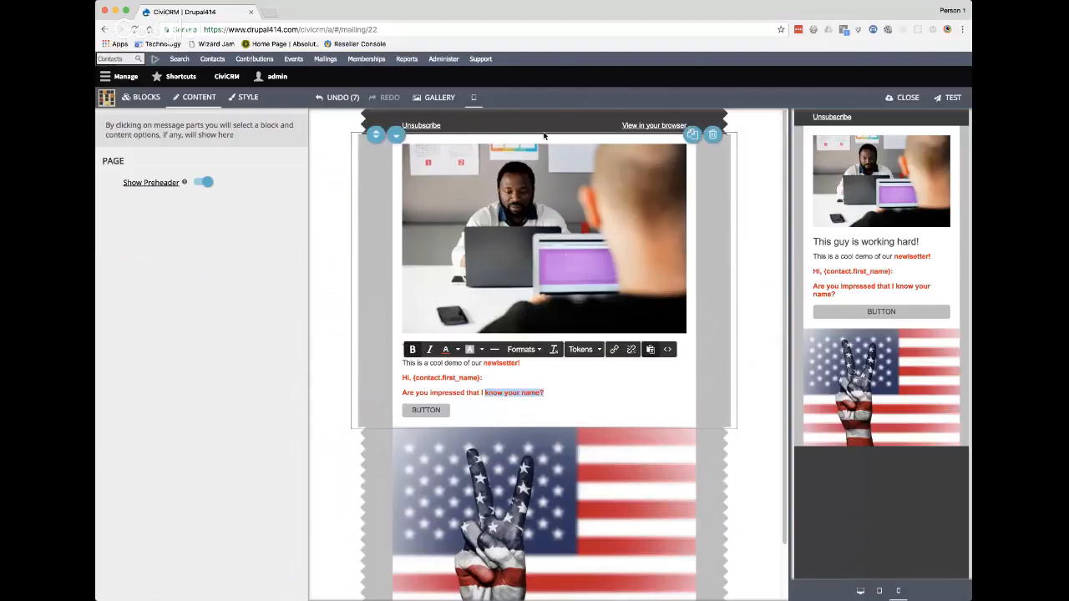
pyautogui.scroll(-1, 754, 493)
pyautogui.scroll(1, 753, 492)
pyautogui.scroll(-1, 753, 495)
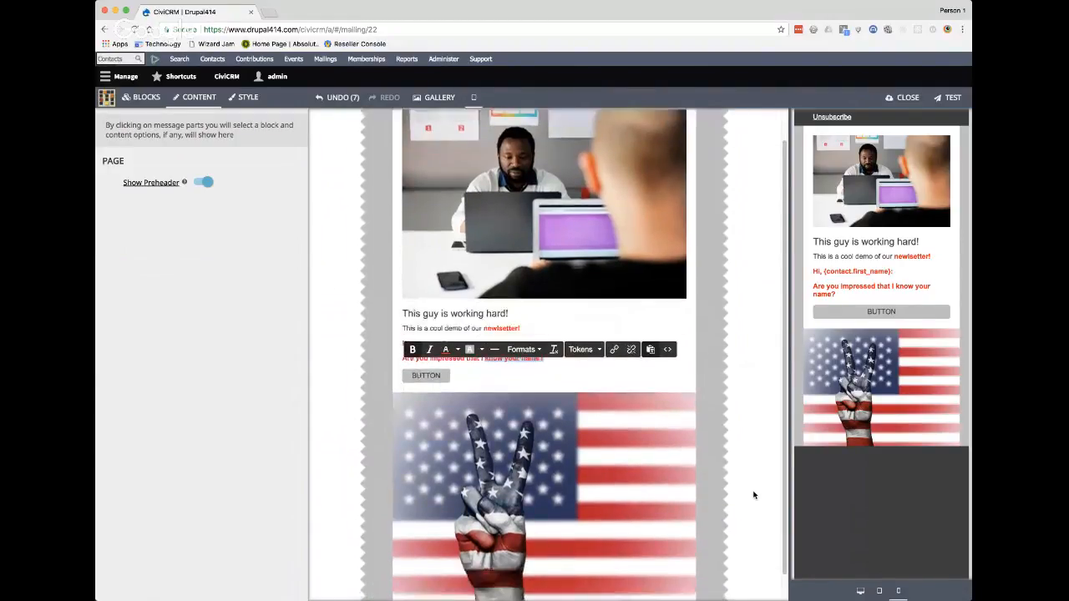
pyautogui.scroll(1, 753, 496)
pyautogui.scroll(-1, 753, 498)
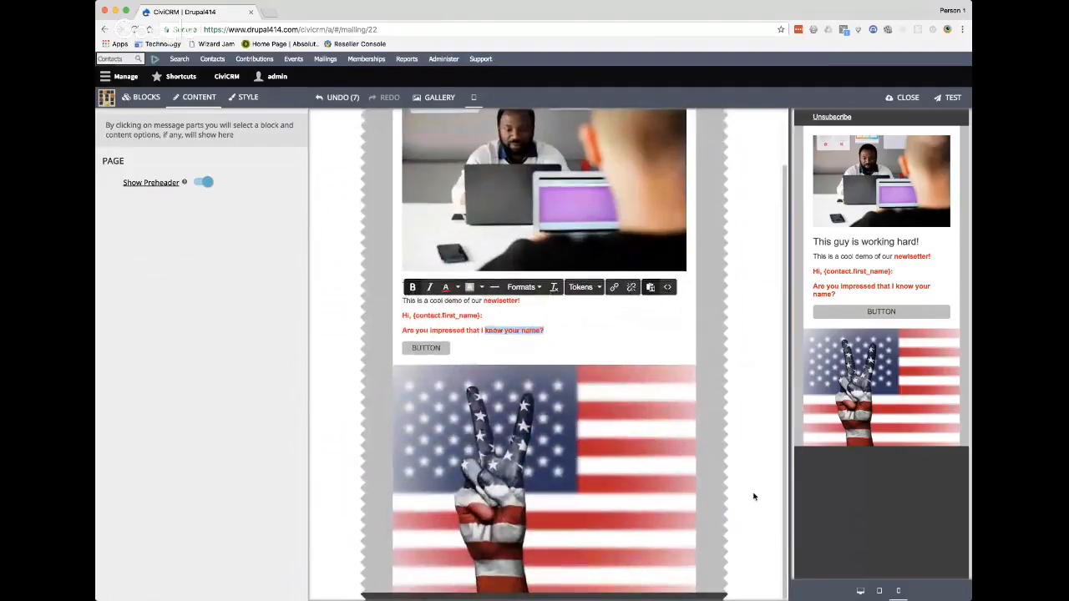
pyautogui.scroll(1, 751, 497)
pyautogui.scroll(-1, 747, 495)
pyautogui.scroll(1, 746, 502)
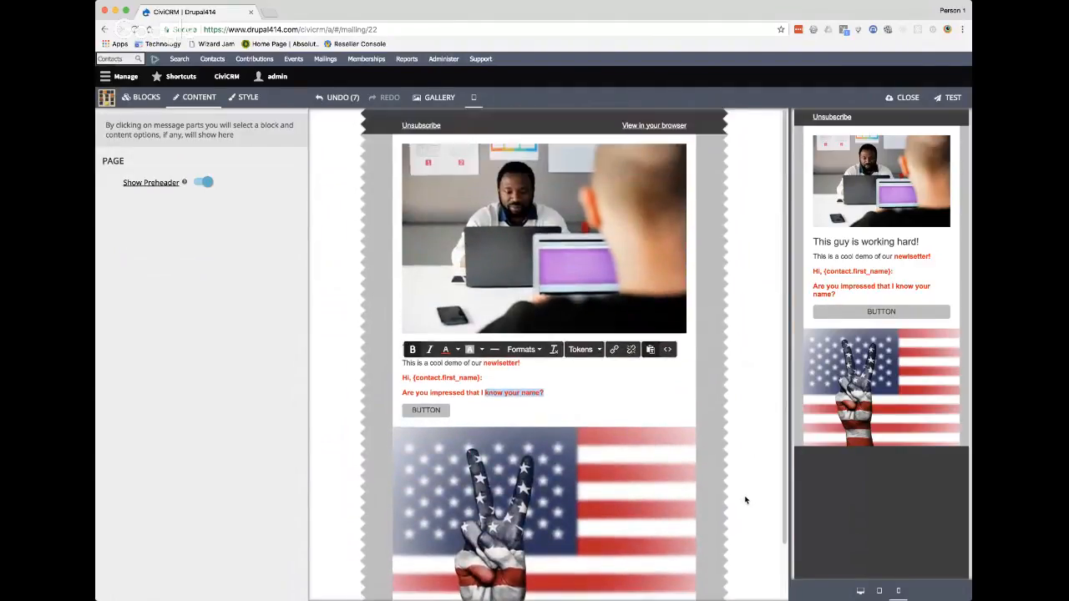
# Step: Try dark blue #1f497d for the title "This guy is working hard!" and settle on orange #e36c09
pyautogui.click(440, 365)
pyautogui.click(368, 322)
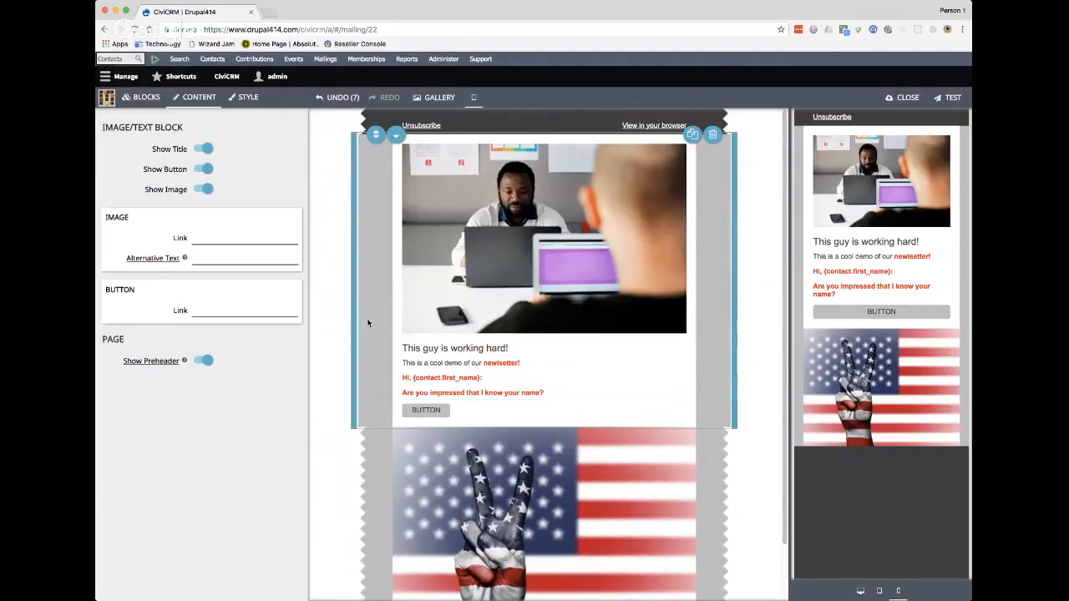
pyautogui.click(450, 349)
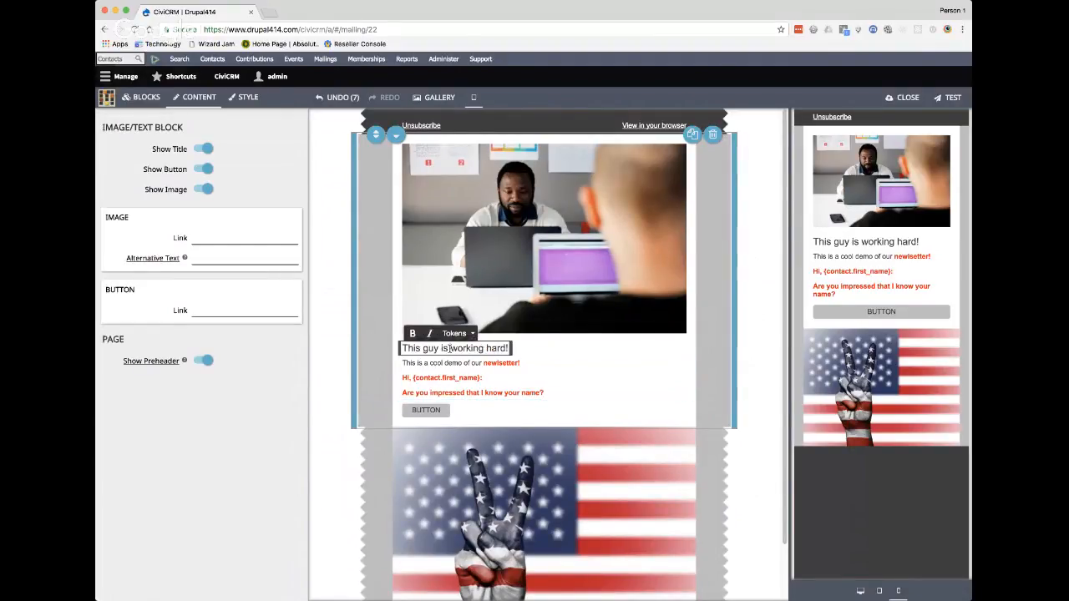
pyautogui.click(232, 99)
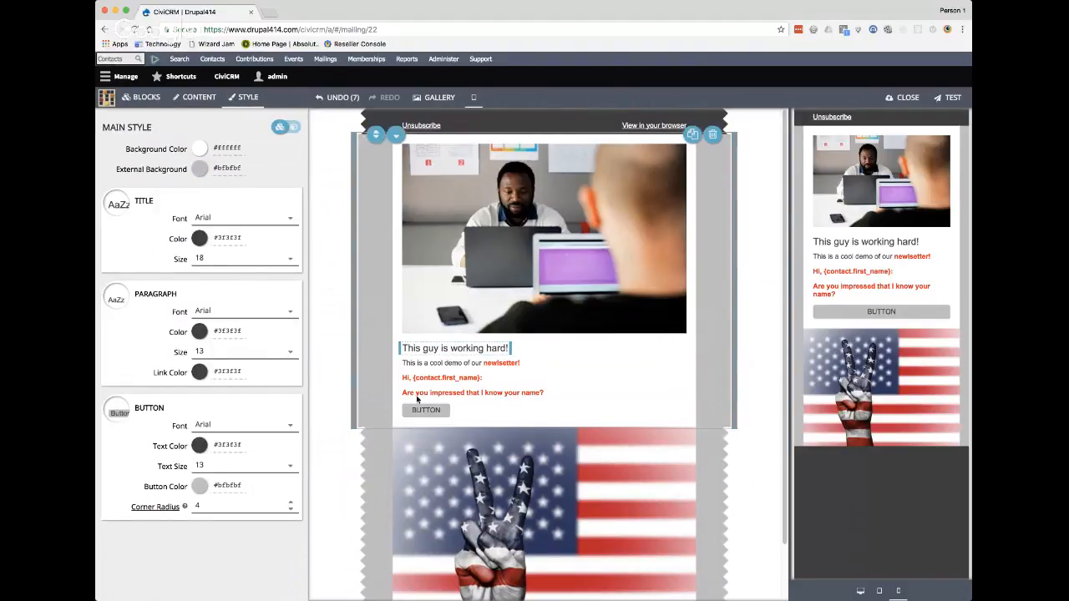
pyautogui.click(199, 239)
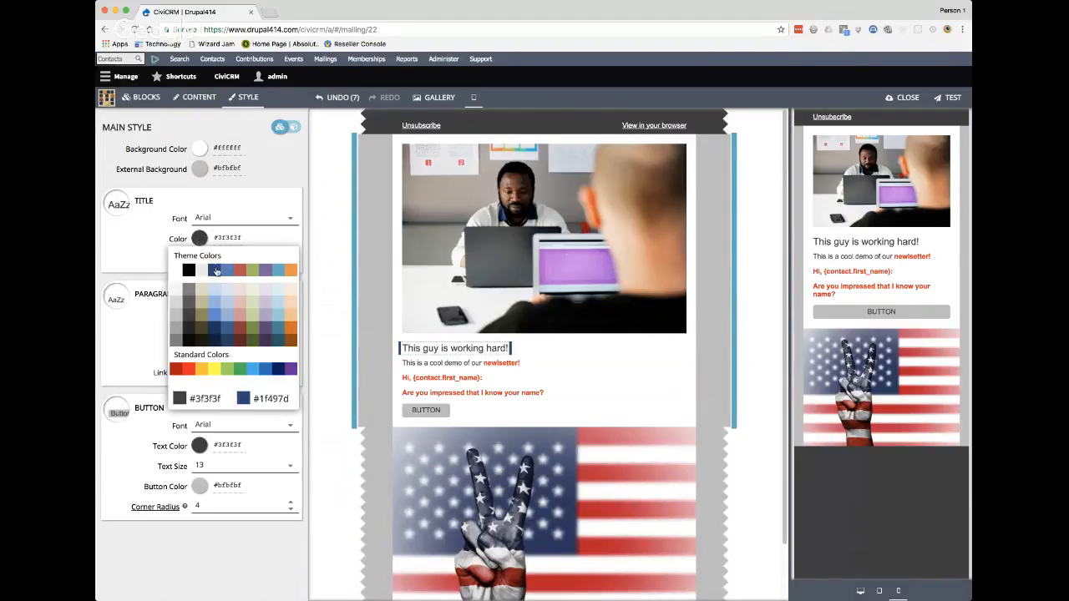
pyautogui.click(214, 270)
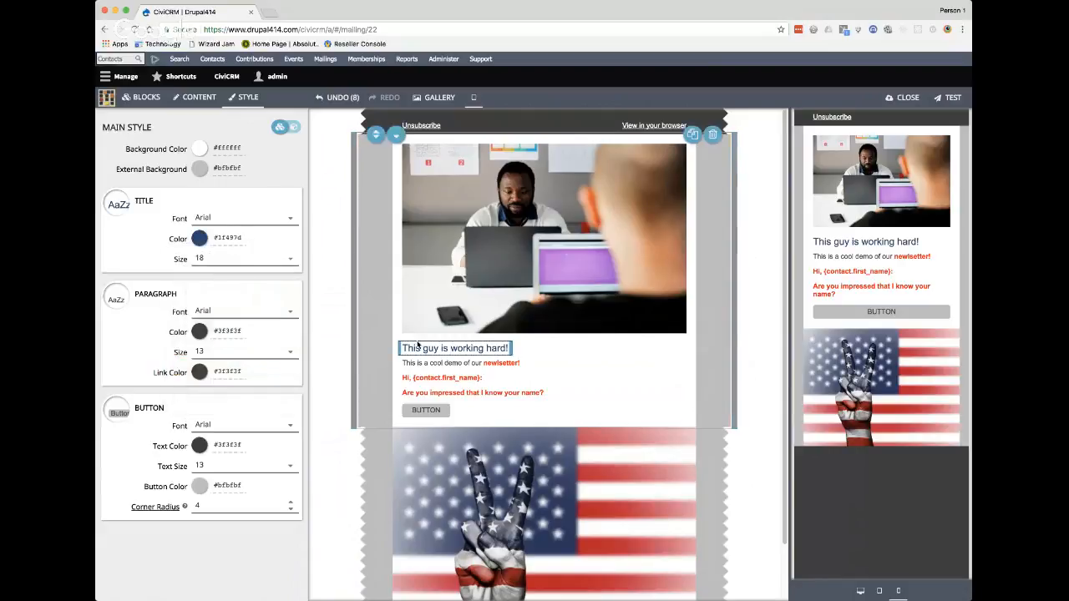
pyautogui.click(199, 238)
pyautogui.click(290, 324)
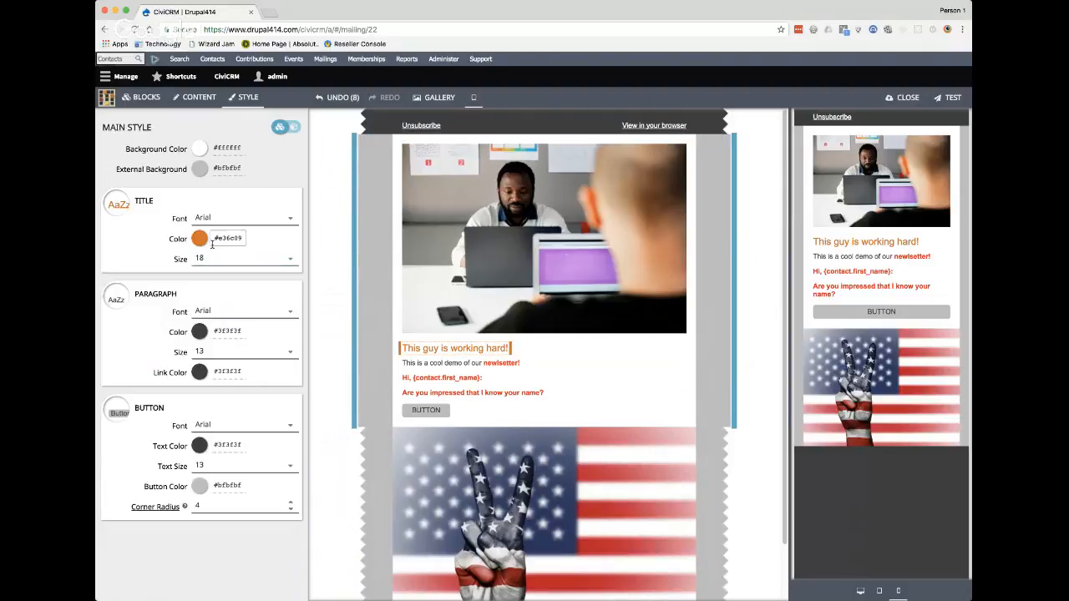
# Step: Set the main style's background color to purple #7030a0 and its external background to olive #938953
pyautogui.click(199, 149)
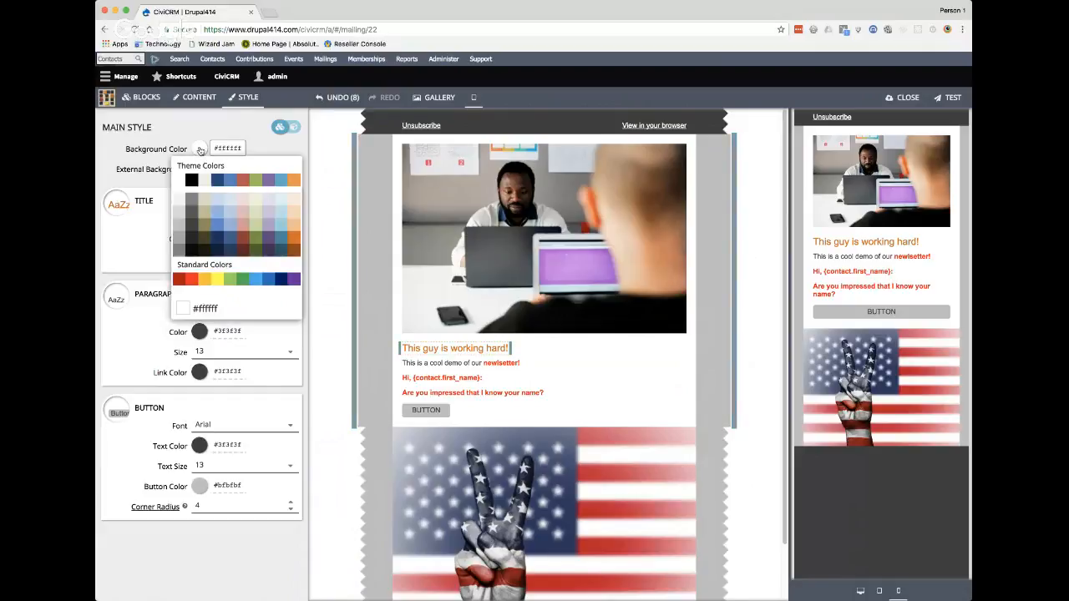
pyautogui.click(295, 280)
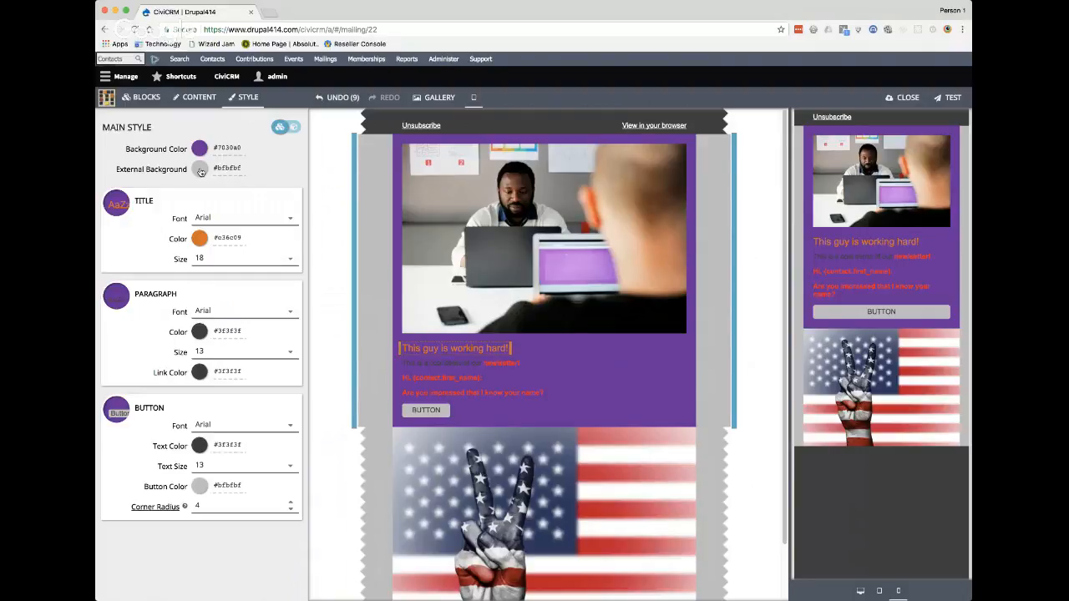
pyautogui.click(200, 171)
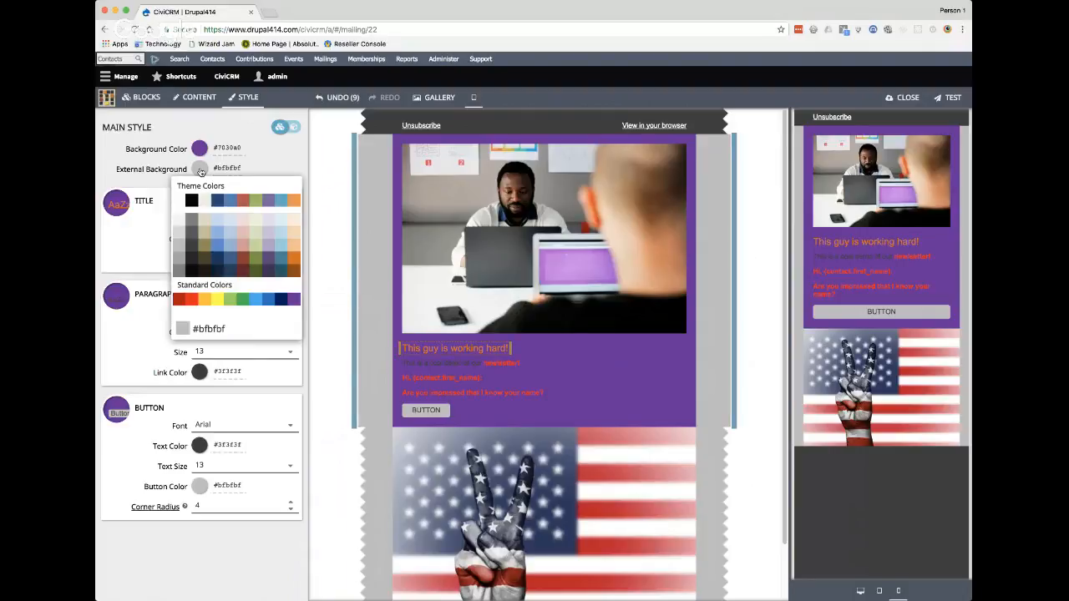
pyautogui.click(204, 247)
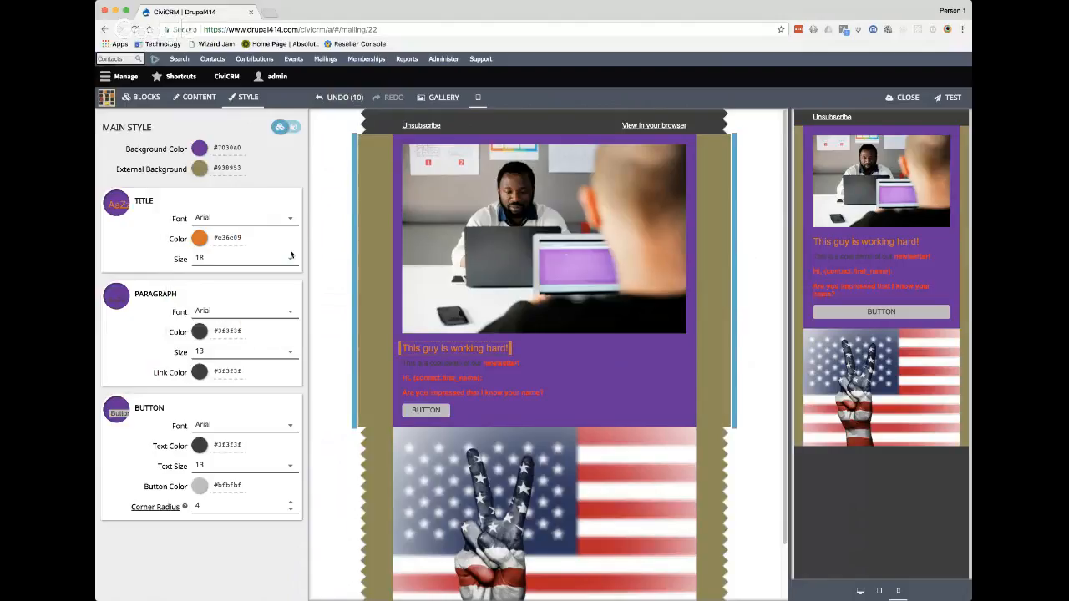
pyautogui.click(319, 195)
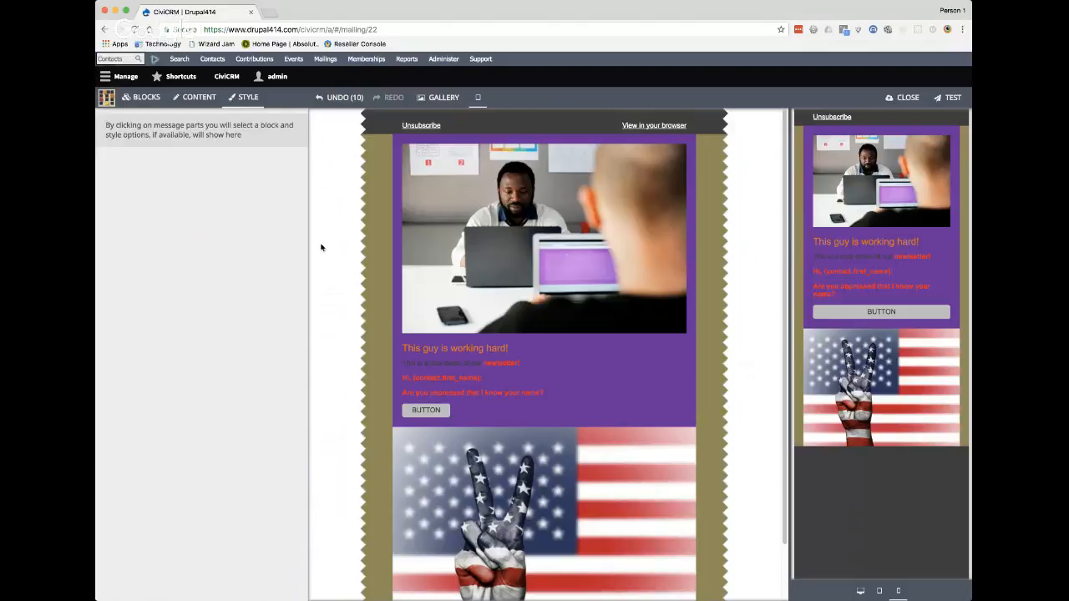
# Step: Compare the newsletter preview at desktop, tablet and phone sizes and look over the restyled layout
pyautogui.click(860, 591)
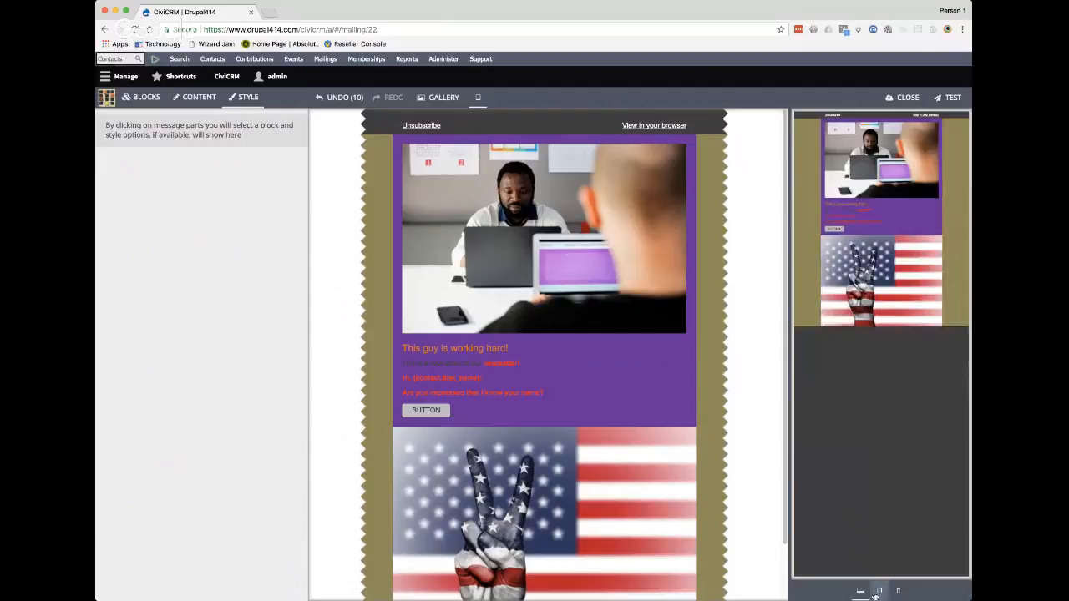
pyautogui.click(878, 591)
pyautogui.click(899, 592)
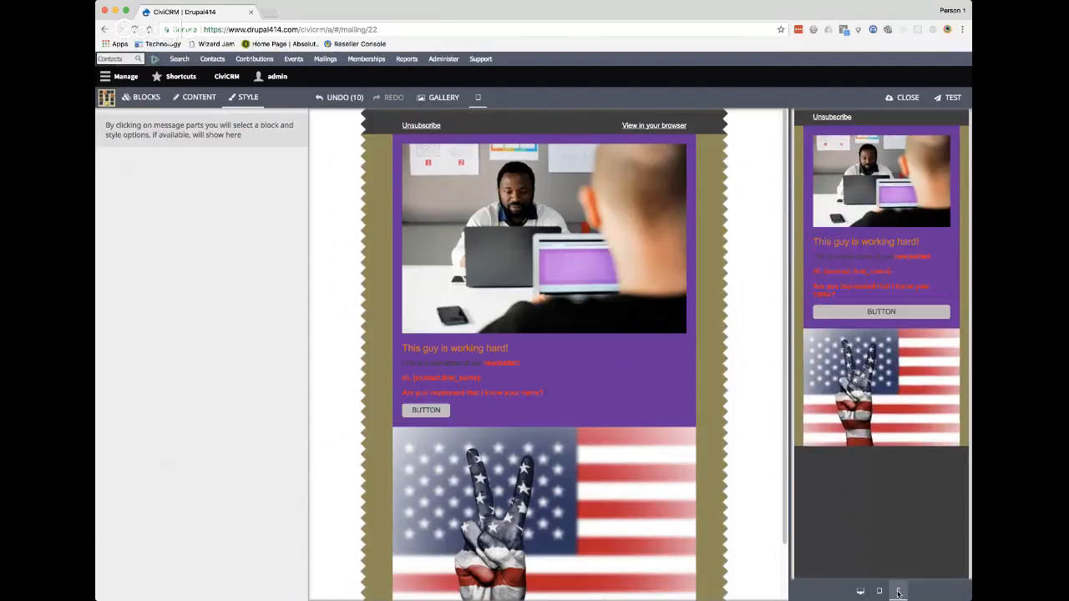
pyautogui.click(877, 591)
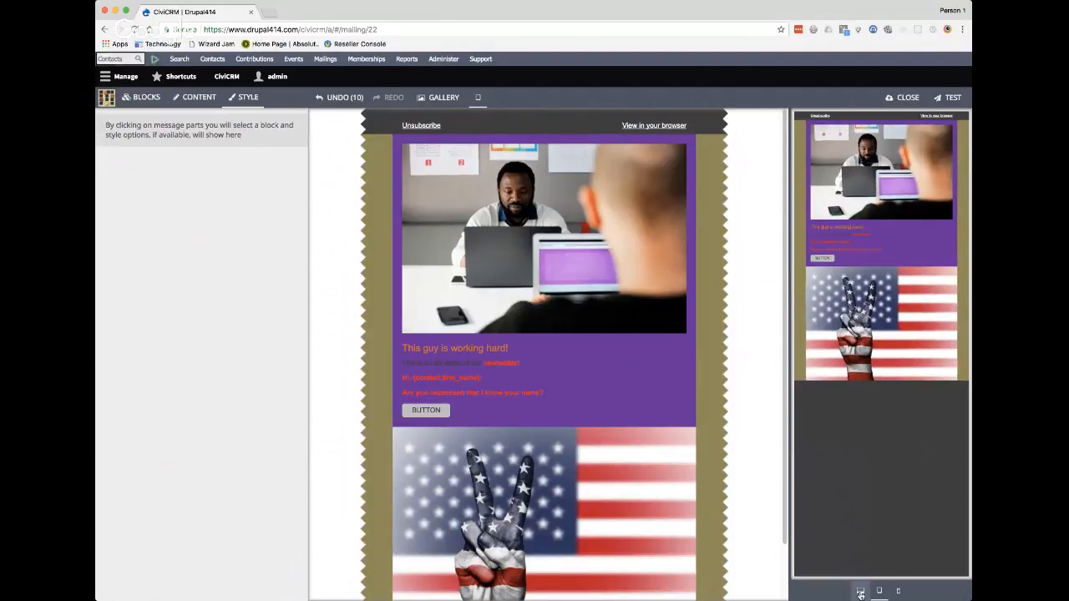
pyautogui.click(860, 591)
pyautogui.click(878, 591)
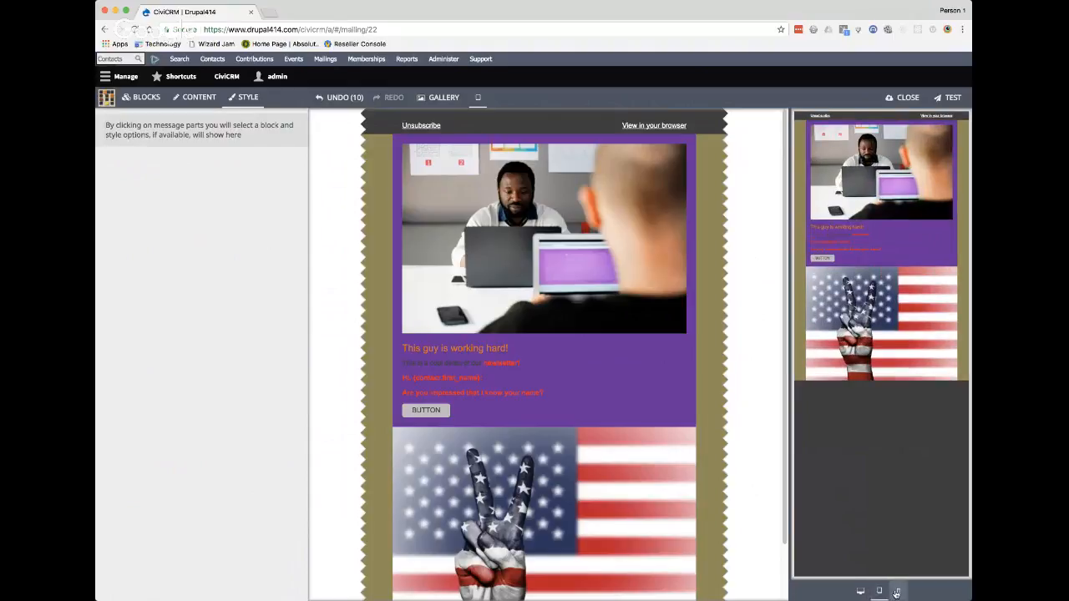
pyautogui.click(897, 592)
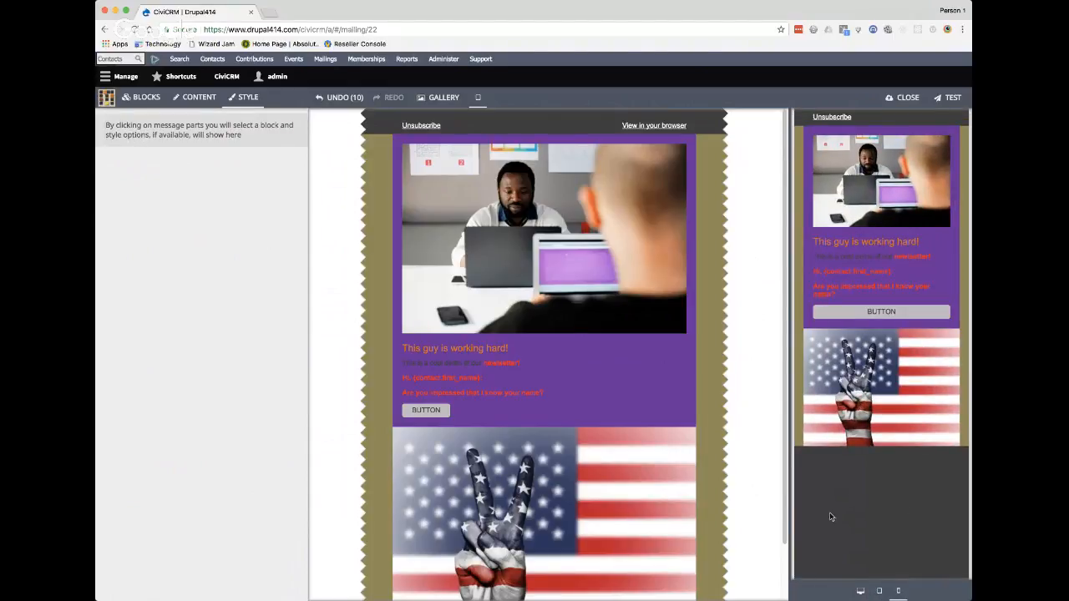
pyautogui.click(860, 591)
pyautogui.click(878, 591)
pyautogui.click(897, 591)
pyautogui.click(579, 396)
pyautogui.scroll(-1, 578, 396)
pyautogui.scroll(1, 567, 392)
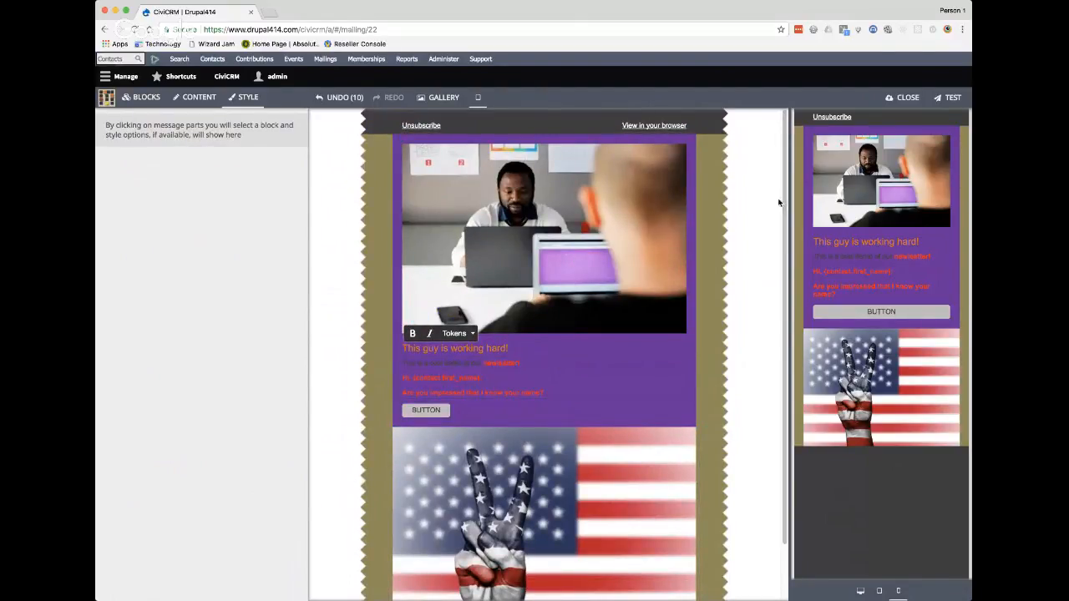
# Step: Send a test email of the mailing to the Newsletter group and close the Preview/ Test dialog
pyautogui.click(949, 98)
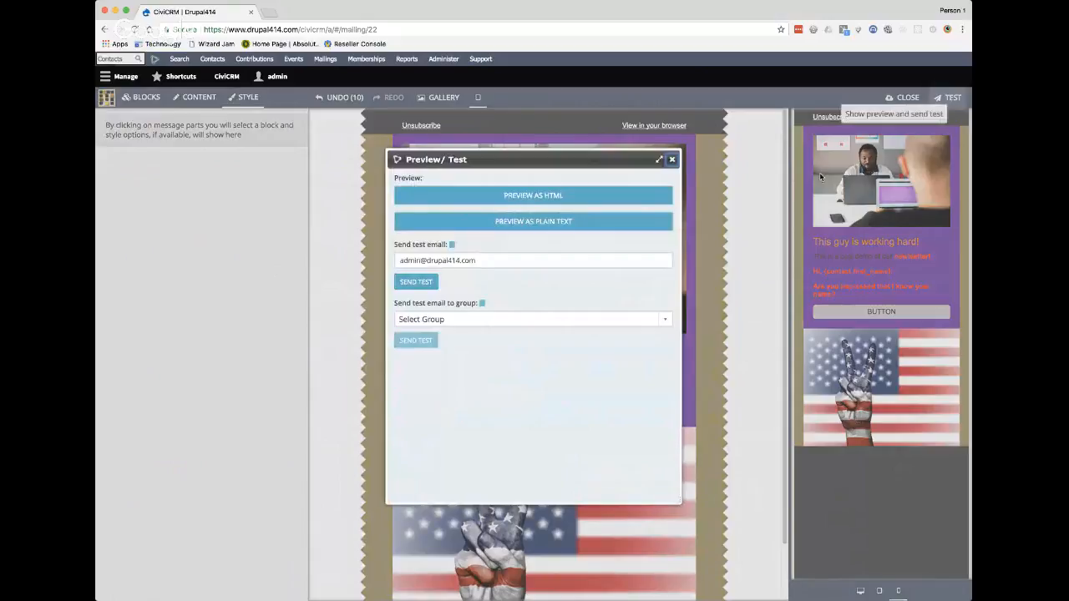
pyautogui.click(453, 322)
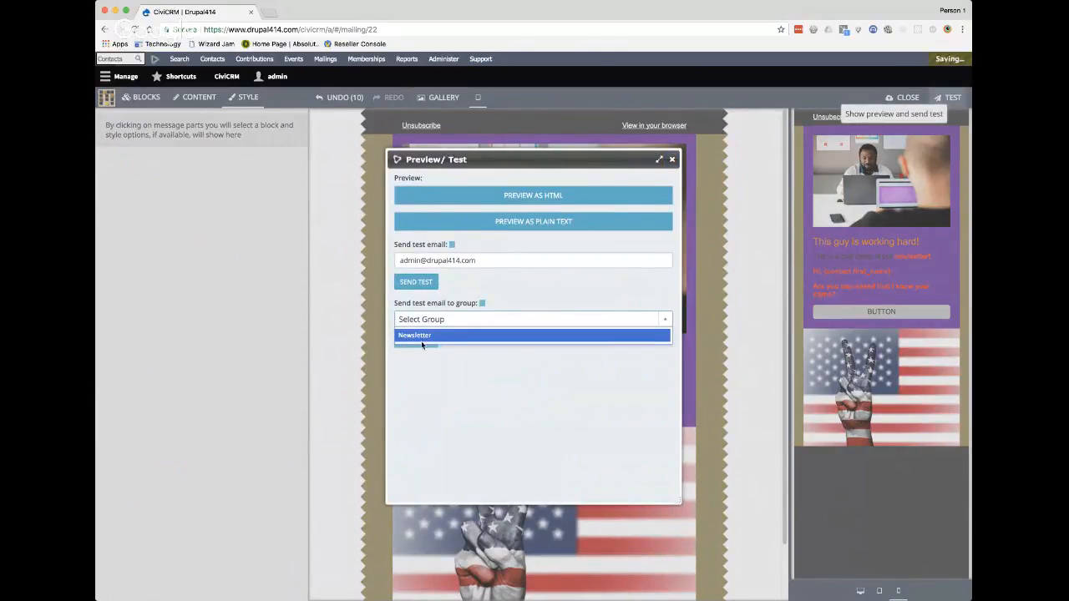
pyautogui.click(428, 336)
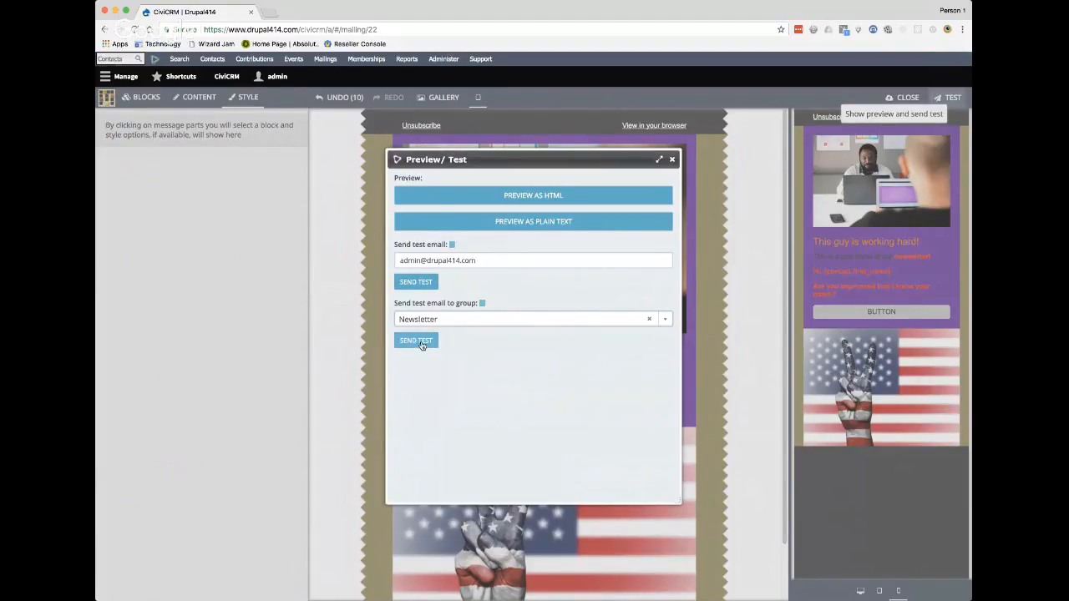
pyautogui.click(422, 342)
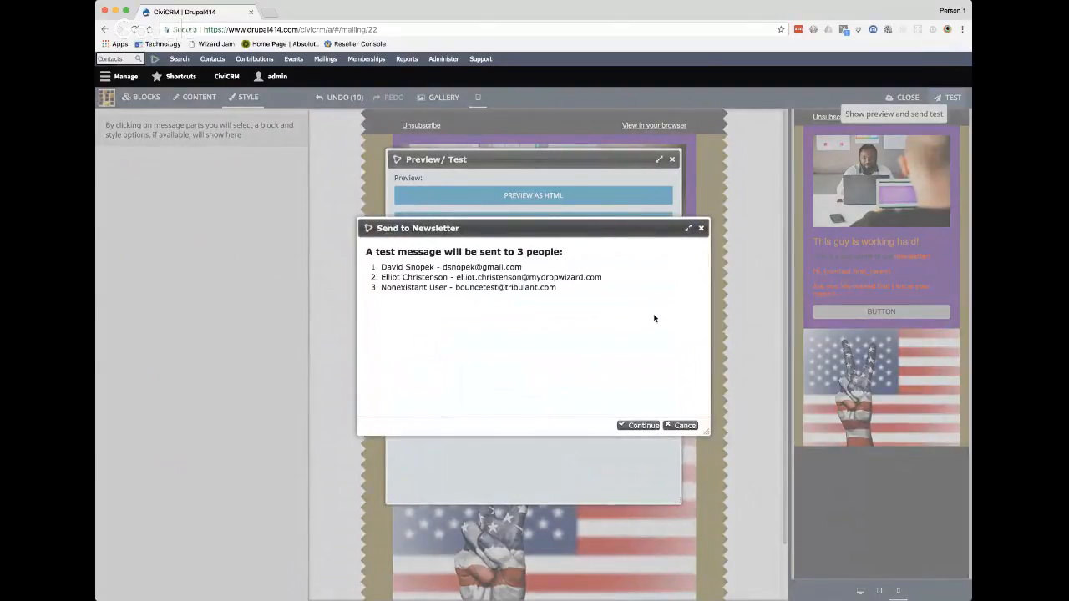
pyautogui.click(639, 425)
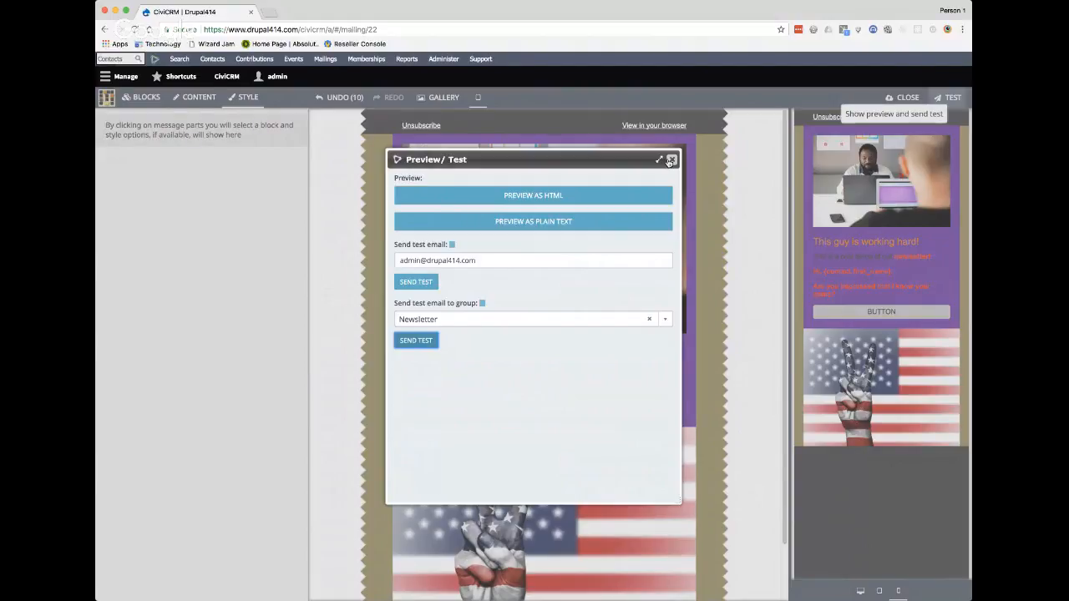
pyautogui.click(670, 160)
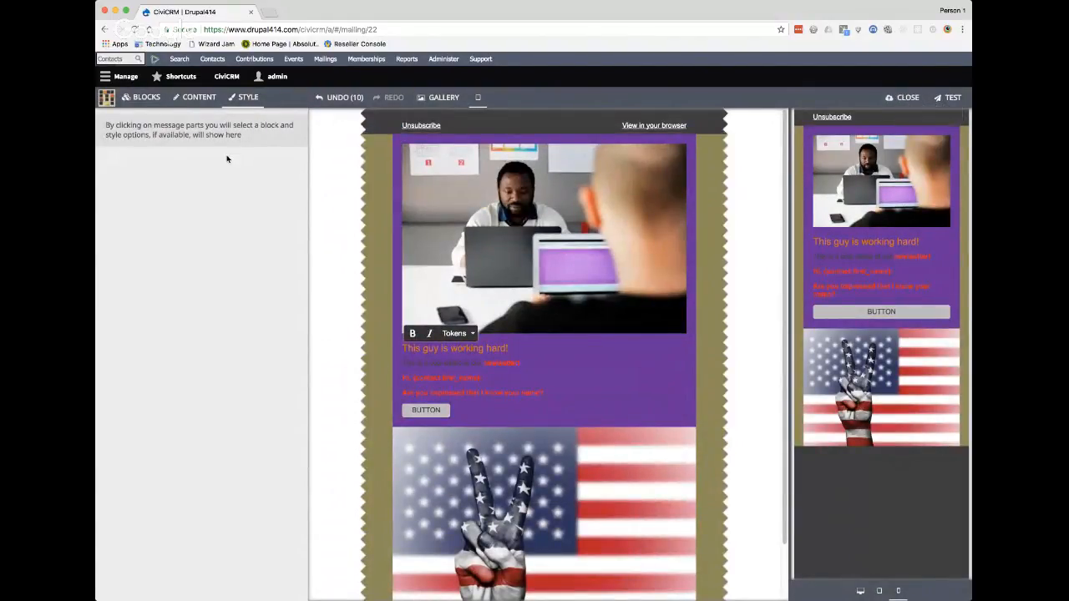
# Step: Leave the template editor with the design saved as a draft and continue to the mailing's Options step
pyautogui.click(192, 98)
pyautogui.click(142, 97)
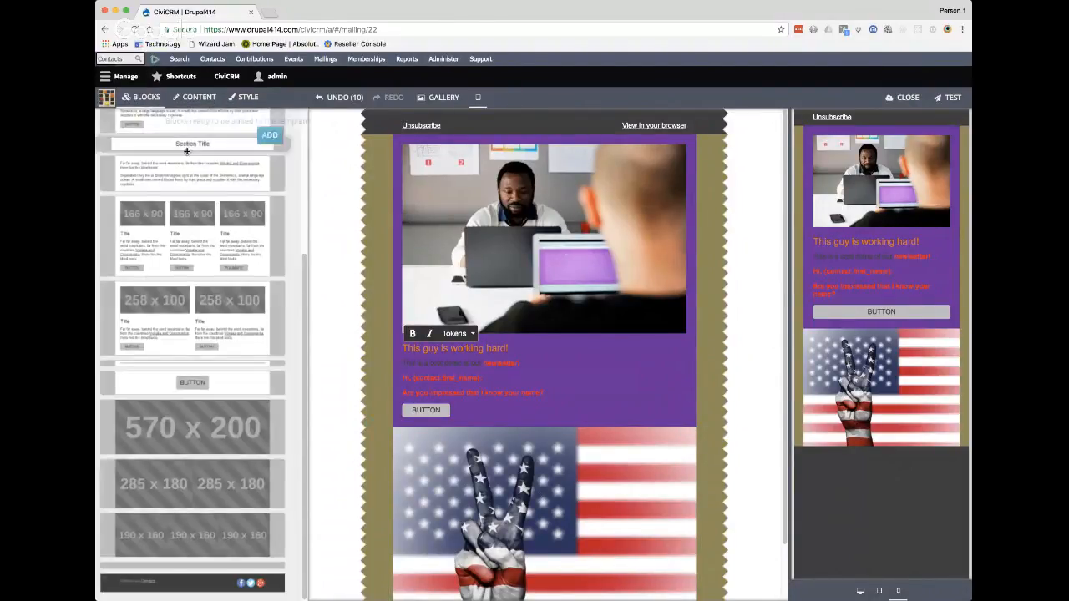
pyautogui.click(906, 97)
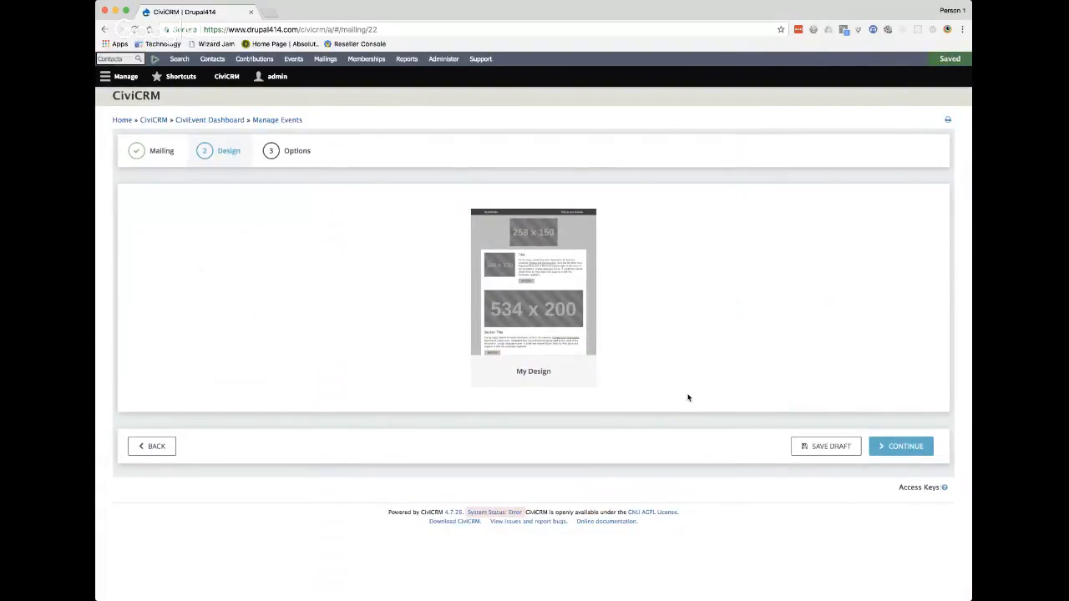
pyautogui.click(827, 447)
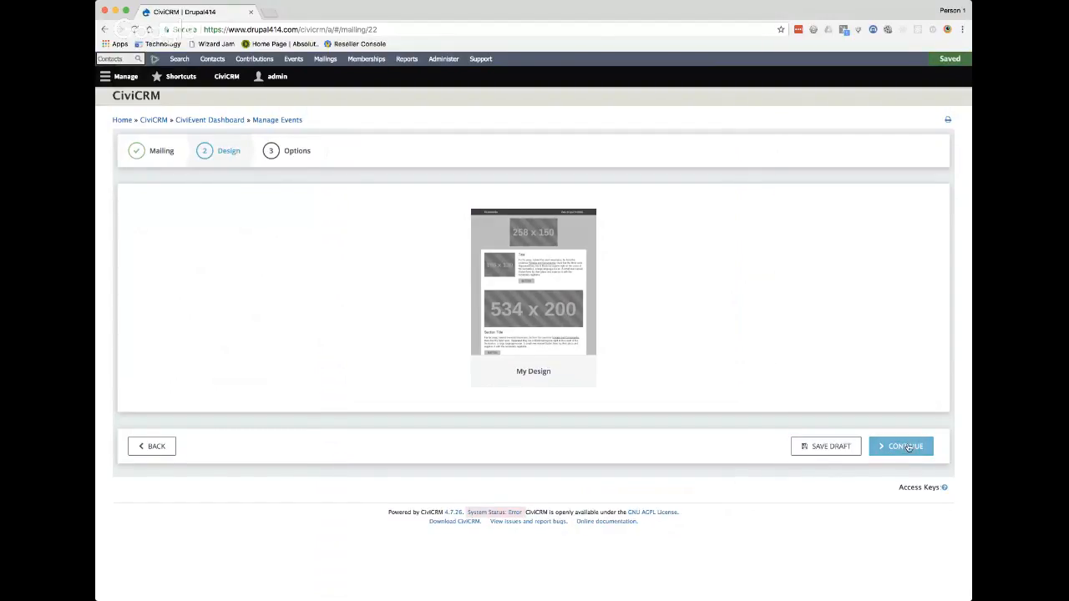
pyautogui.click(889, 456)
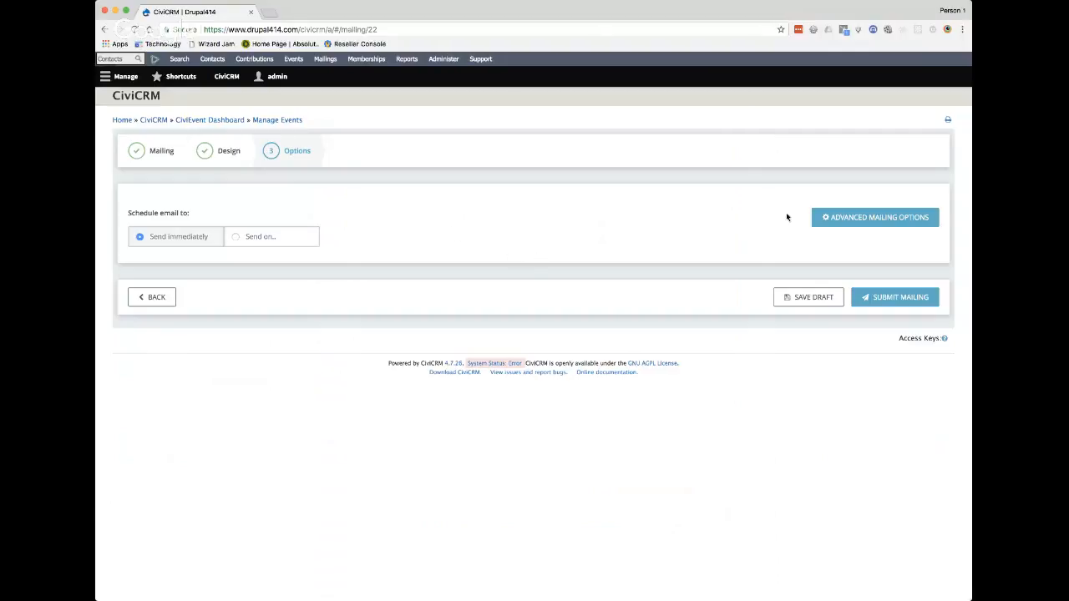
# Step: Check the advanced mailing settings, which cover attachments, responses, tracking and publication
pyautogui.click(877, 218)
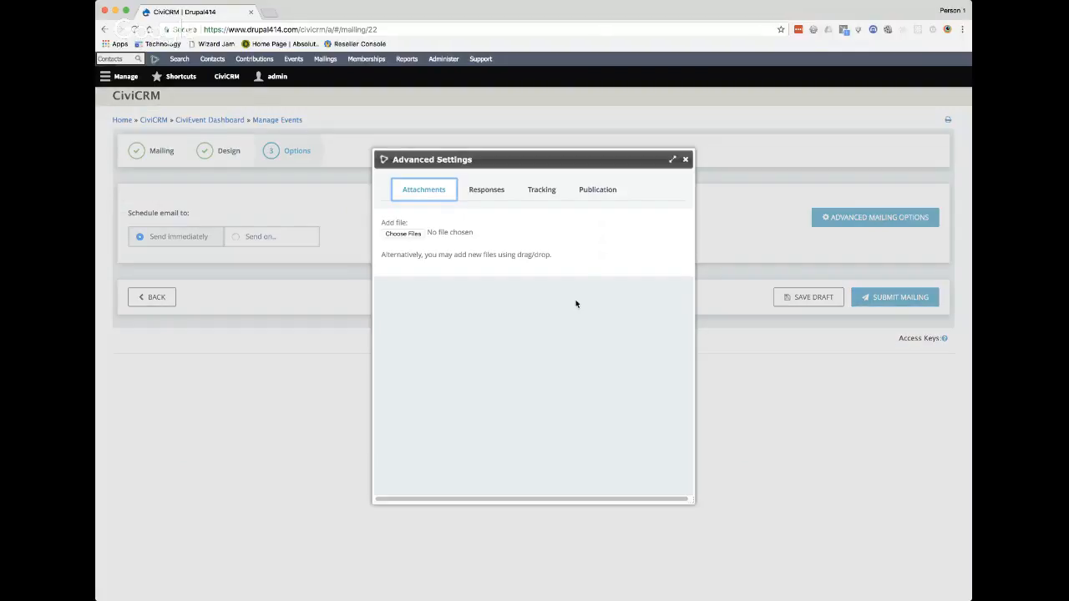
pyautogui.click(684, 160)
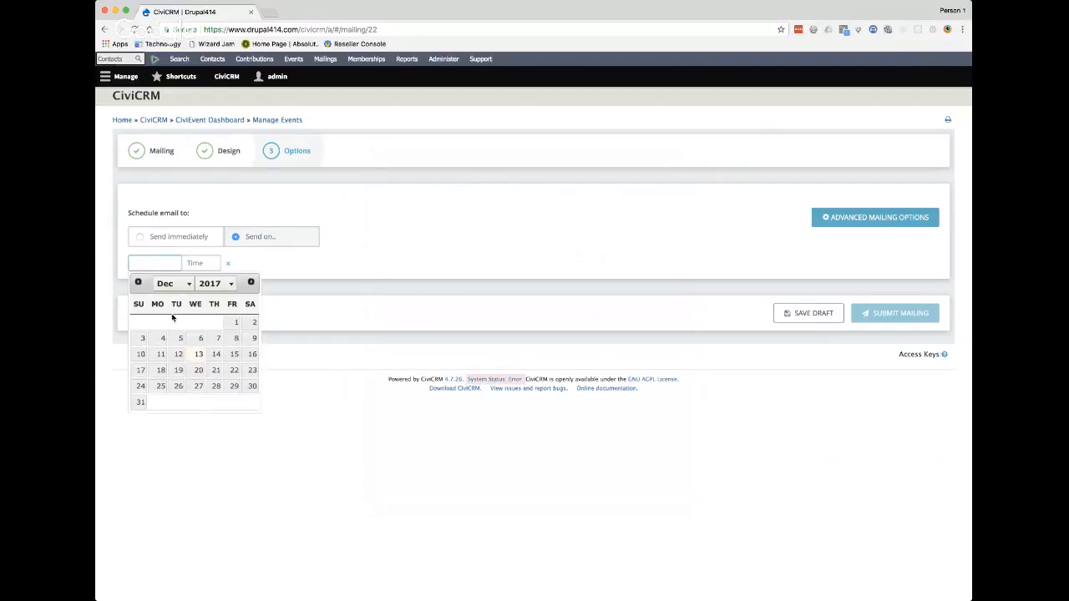
# Step: Schedule the mailing to be sent on 12/18/2017 at 06:00AM and submit it
pyautogui.click(161, 370)
pyautogui.click(202, 262)
pyautogui.write('6:00AM')
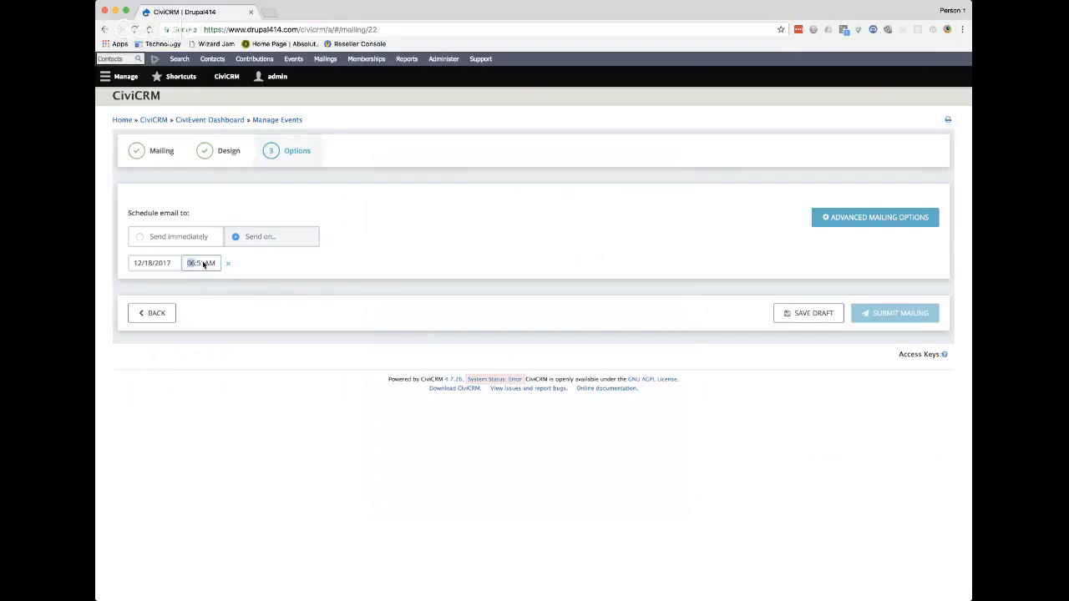
pyautogui.click(406, 262)
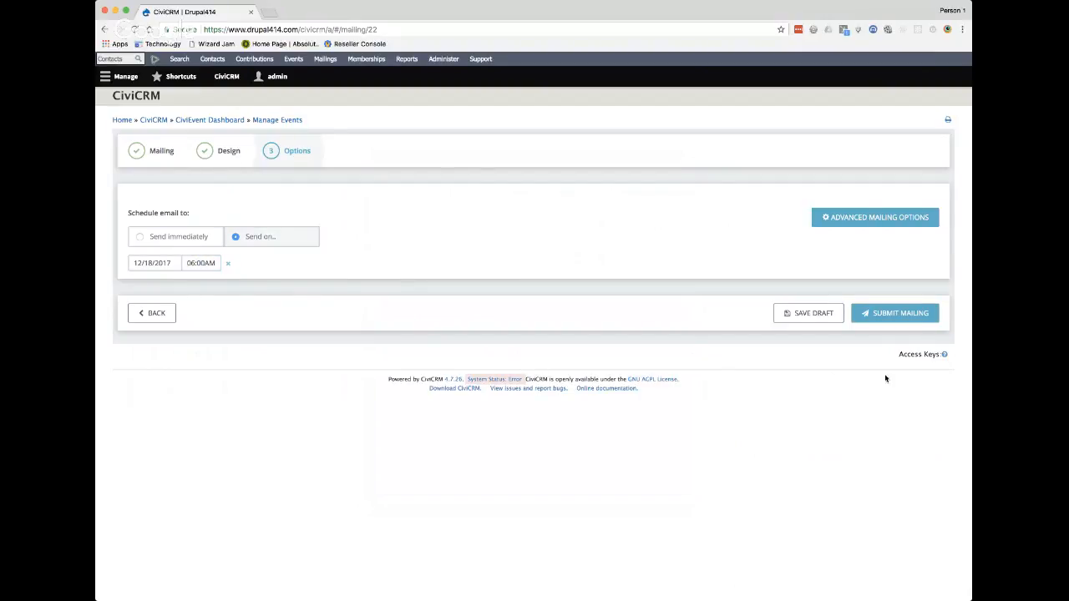
pyautogui.click(903, 315)
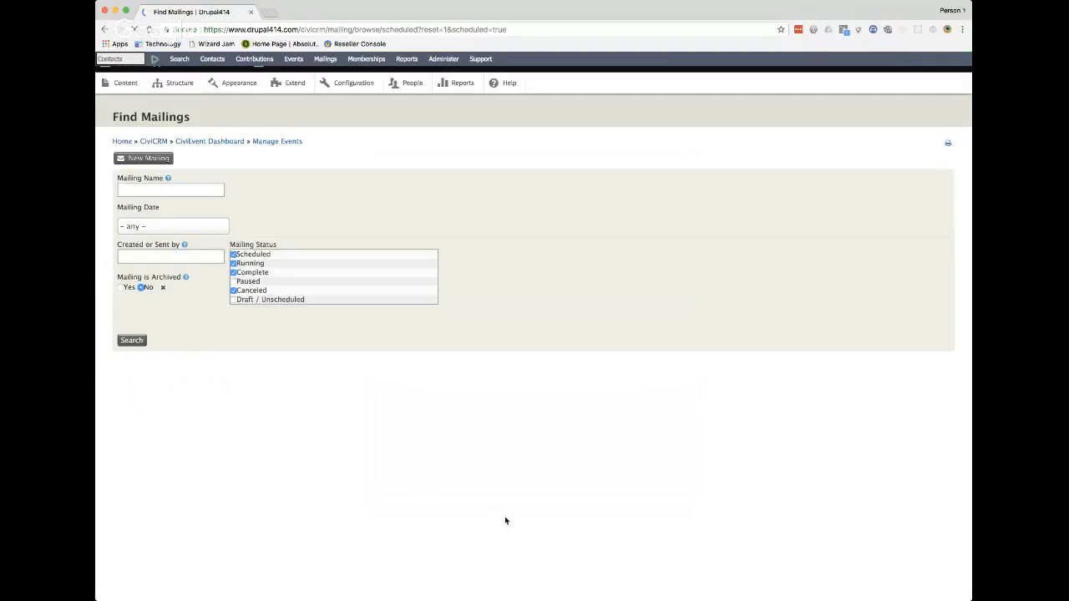
# Step: Look over the status and scheduled dates in the mailings list, and restore the browser window to its smaller size
pyautogui.scroll(-2, 852, 401)
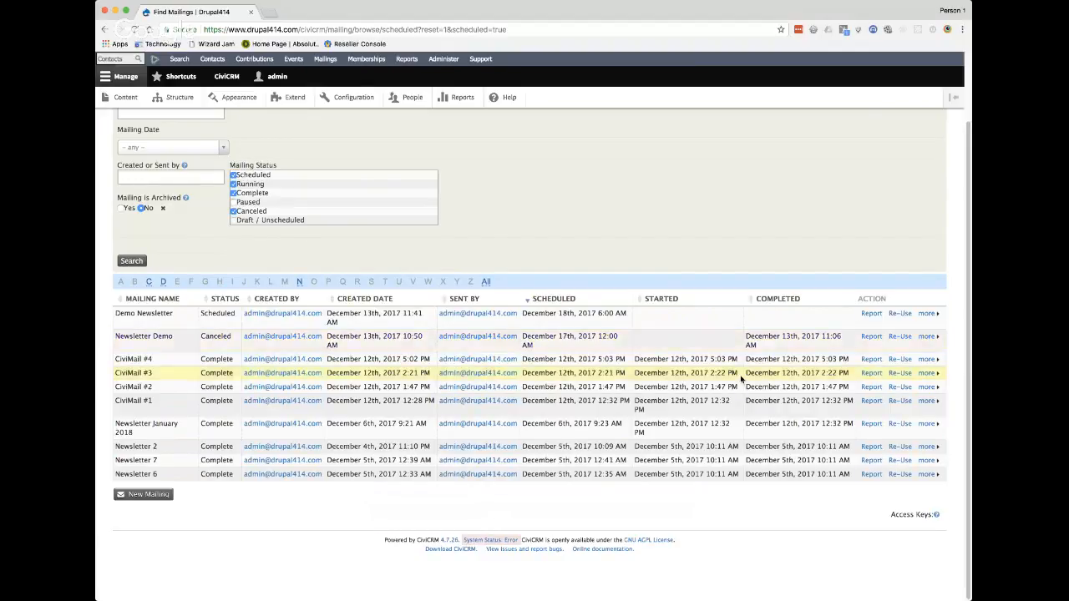
pyautogui.scroll(2, 739, 377)
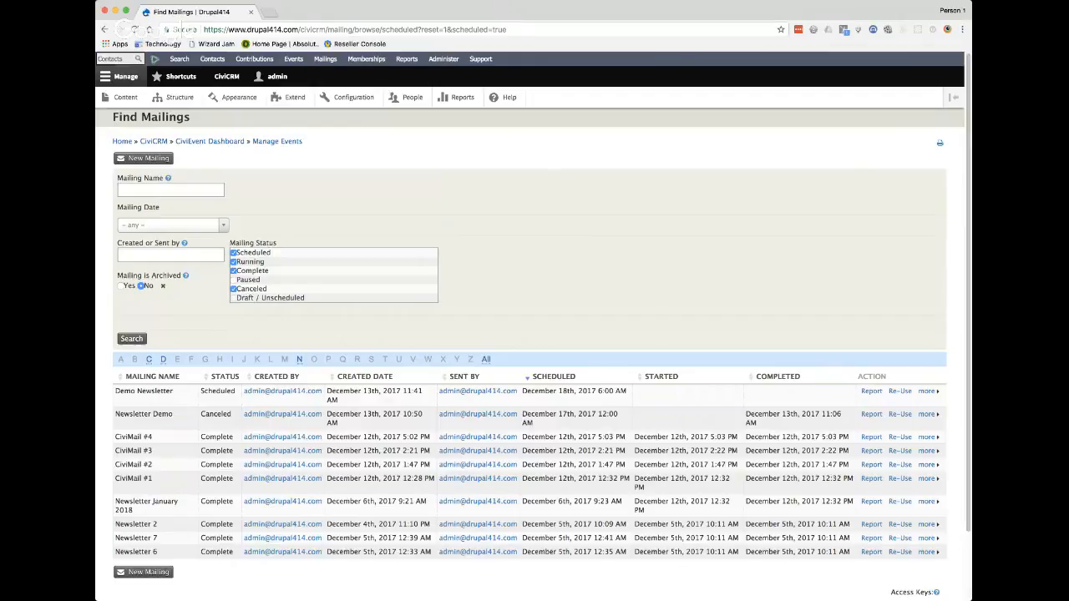
pyautogui.doubleClick(534, 12)
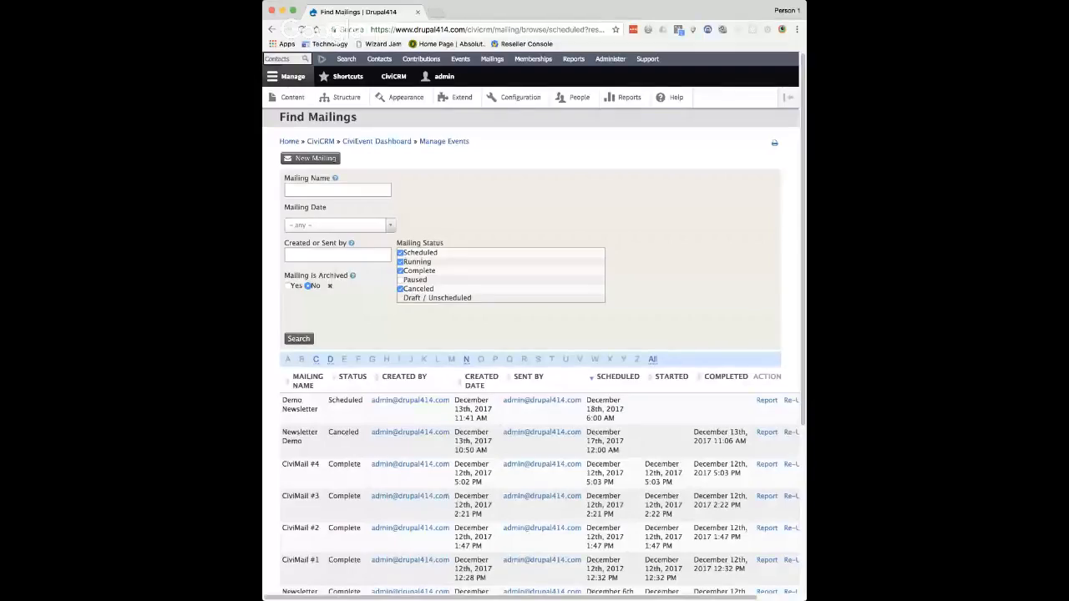